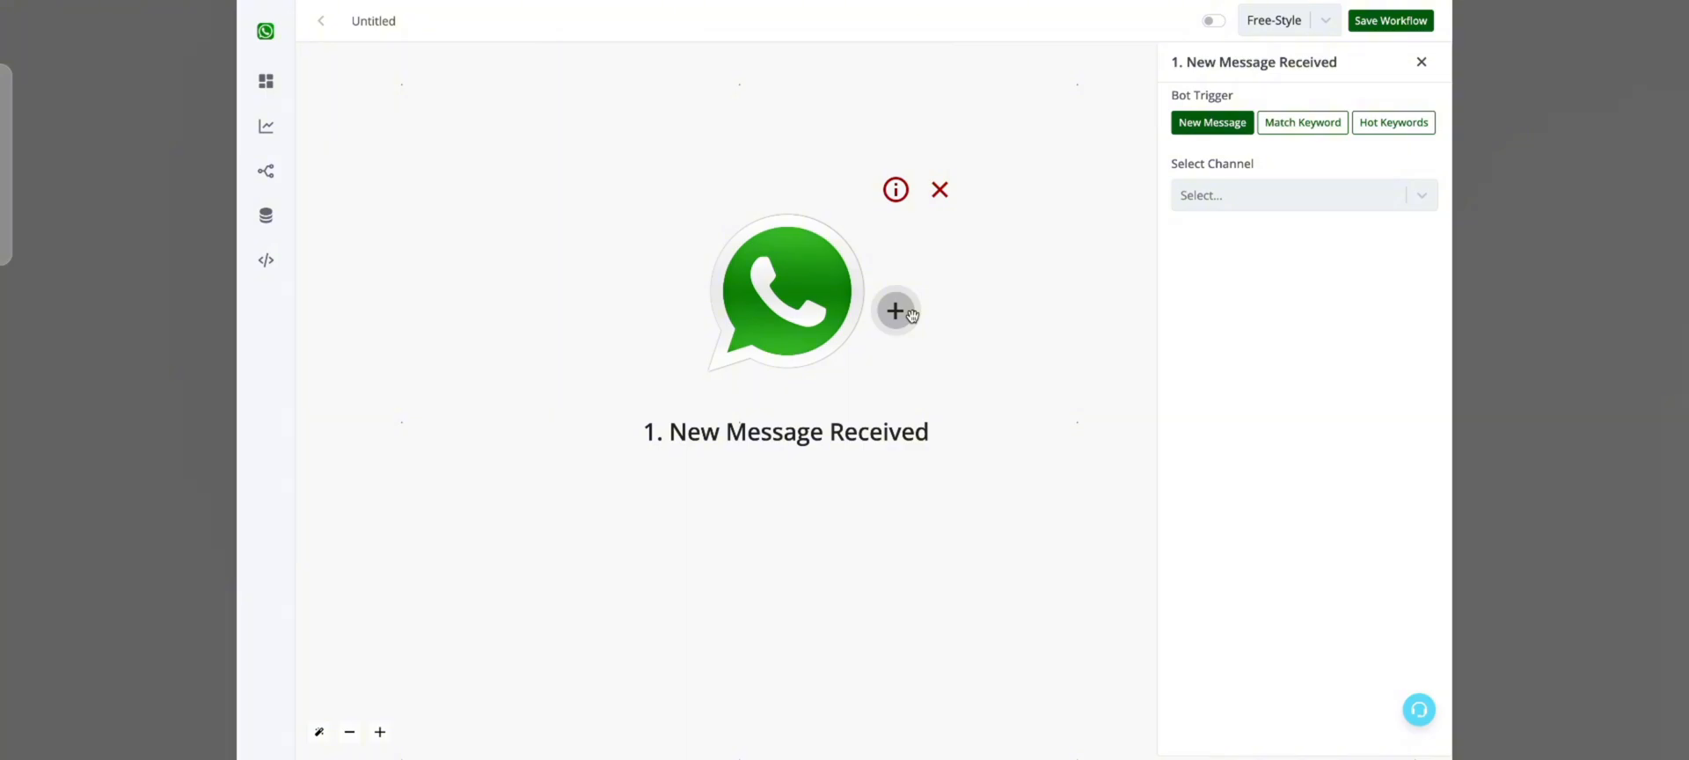
Assign Channel #1 to the New Message Received trigger and close its settings
click(1237, 187)
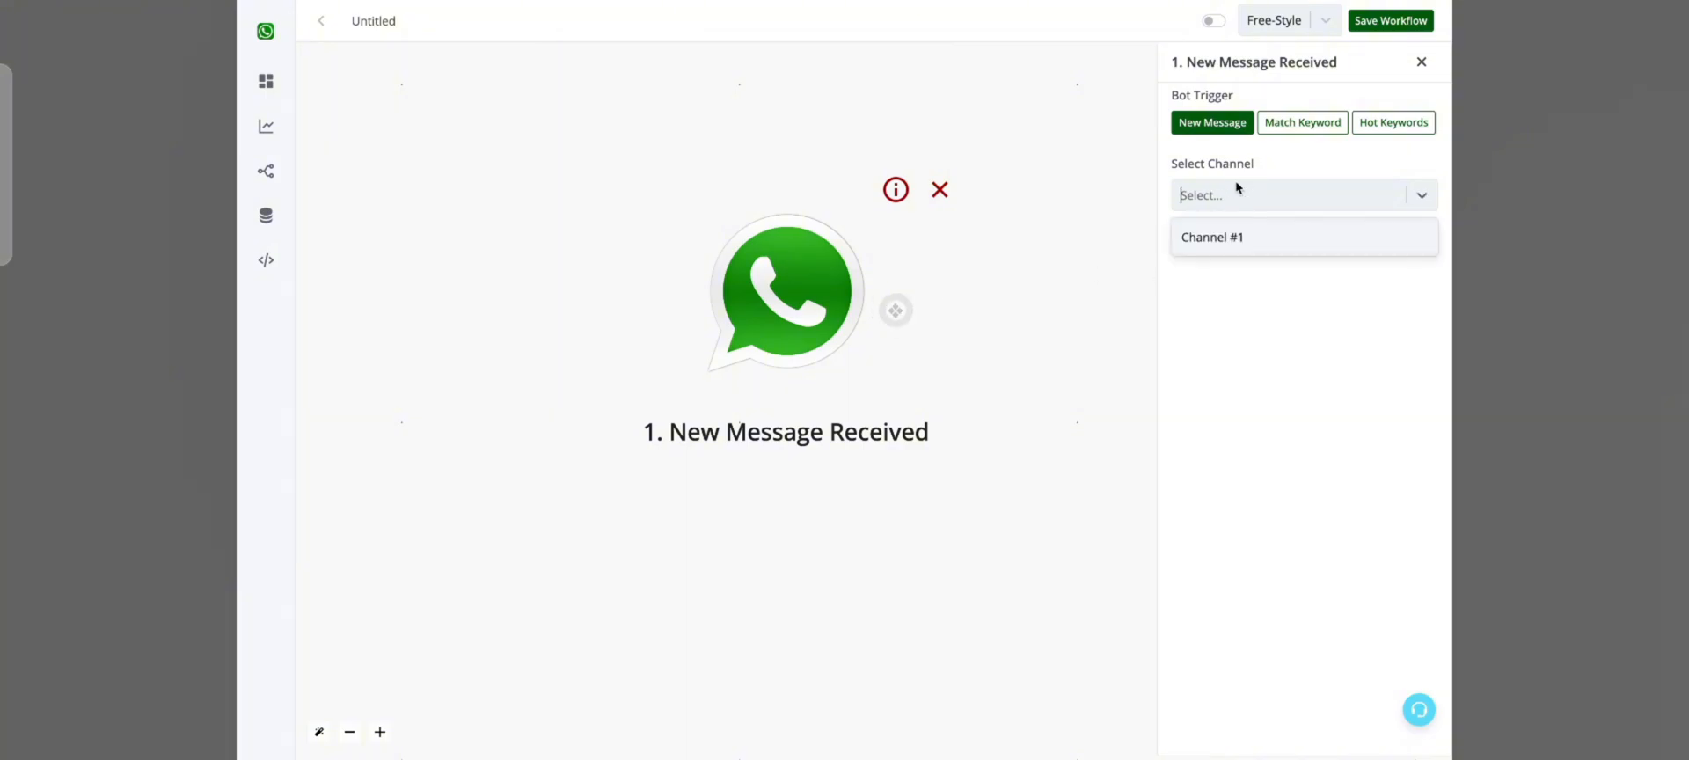
click(1237, 233)
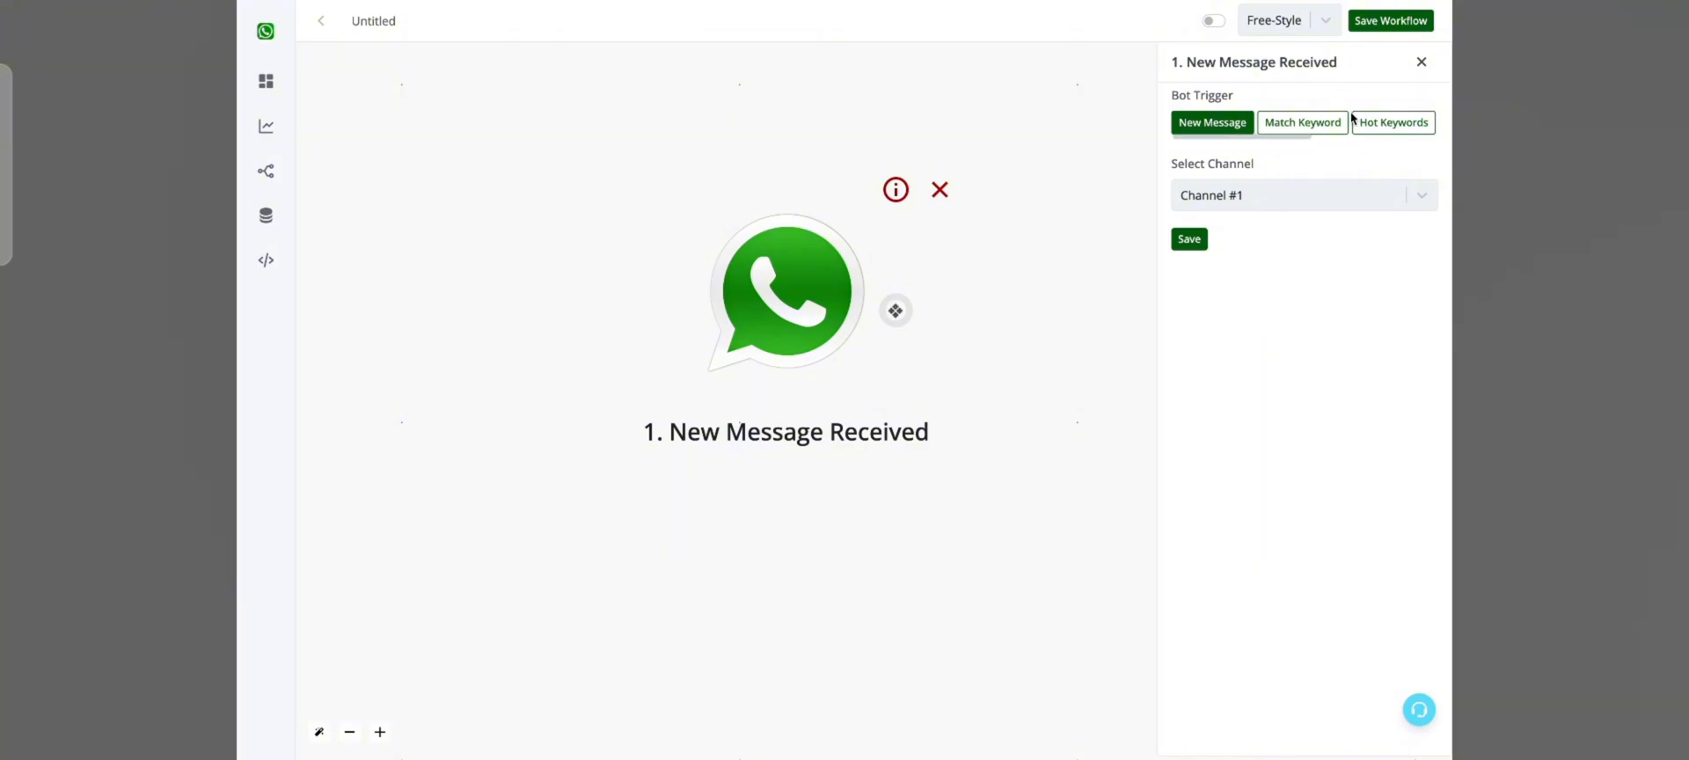
scroll(1351, 121, right, 5)
scroll(1351, 121, left, 5)
click(1422, 60)
Replace the New Message Received trigger with a WhatsApp Chat Bot Message Match Keyword Condition trigger
click(941, 187)
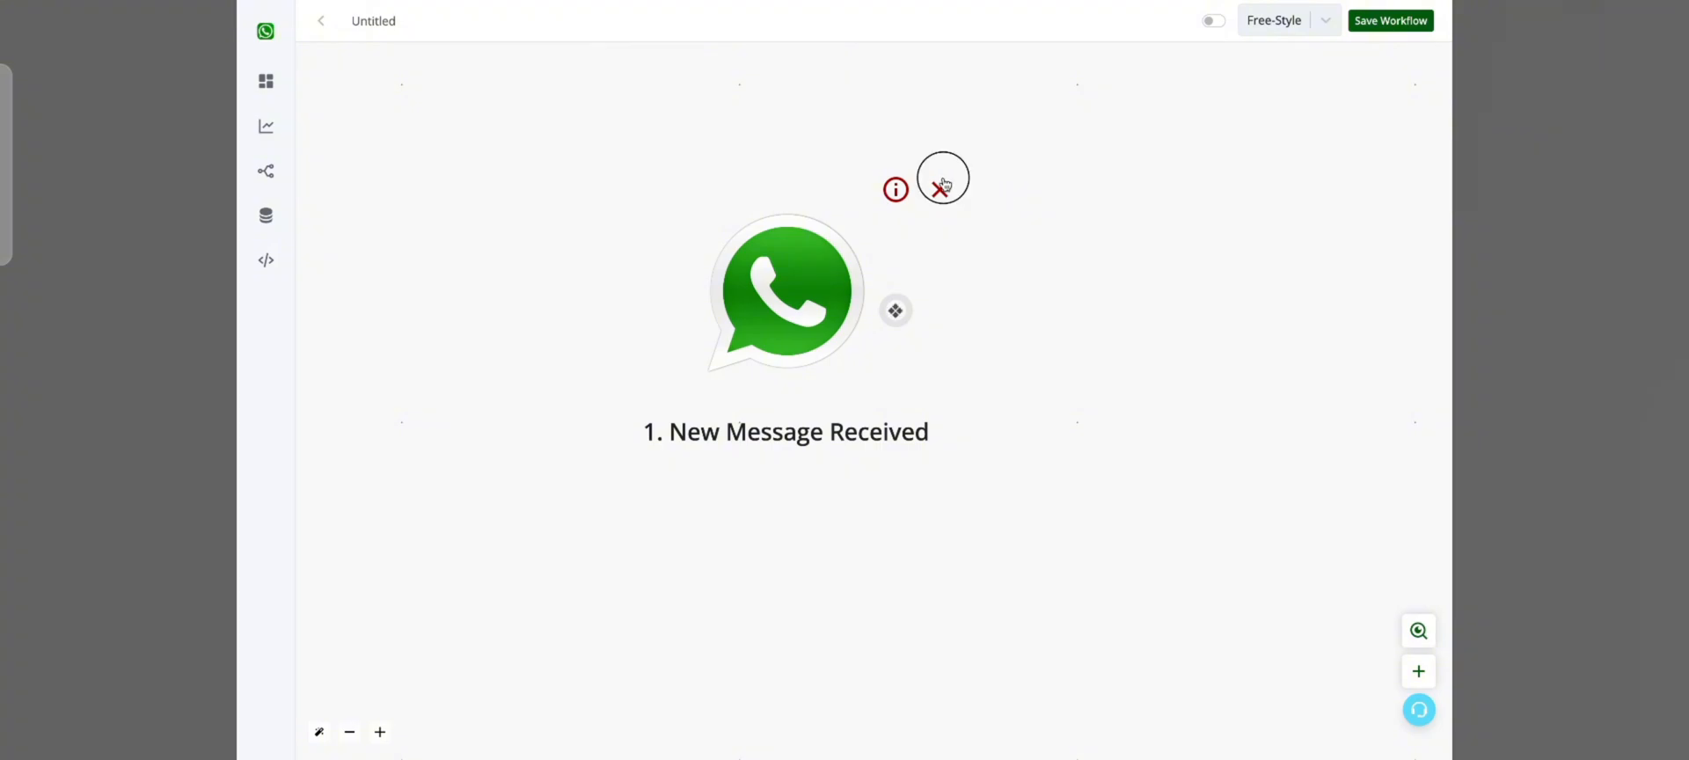
click(862, 297)
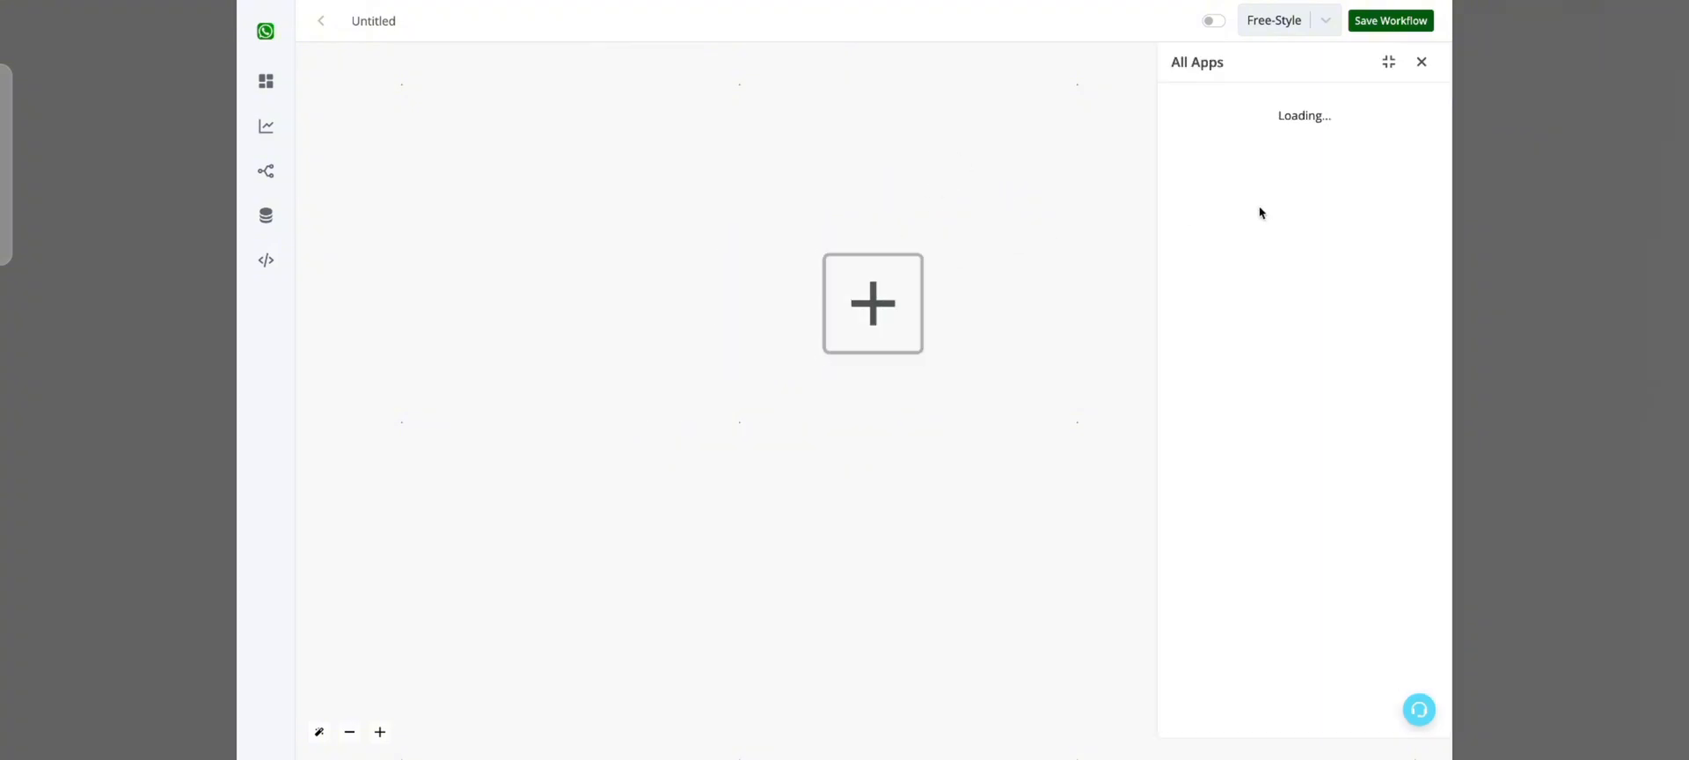
click(1259, 176)
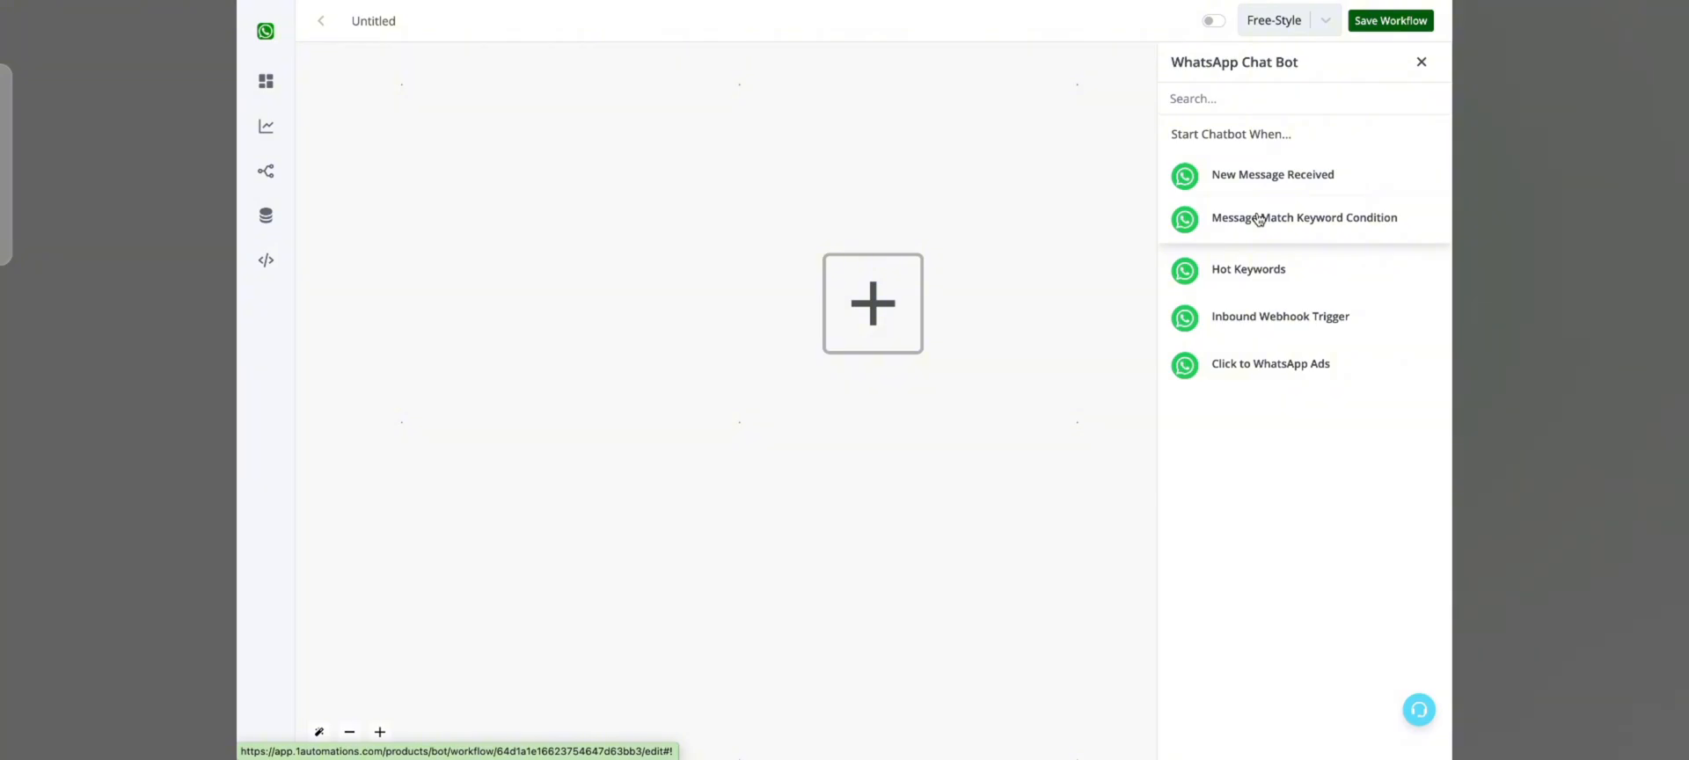
click(1260, 219)
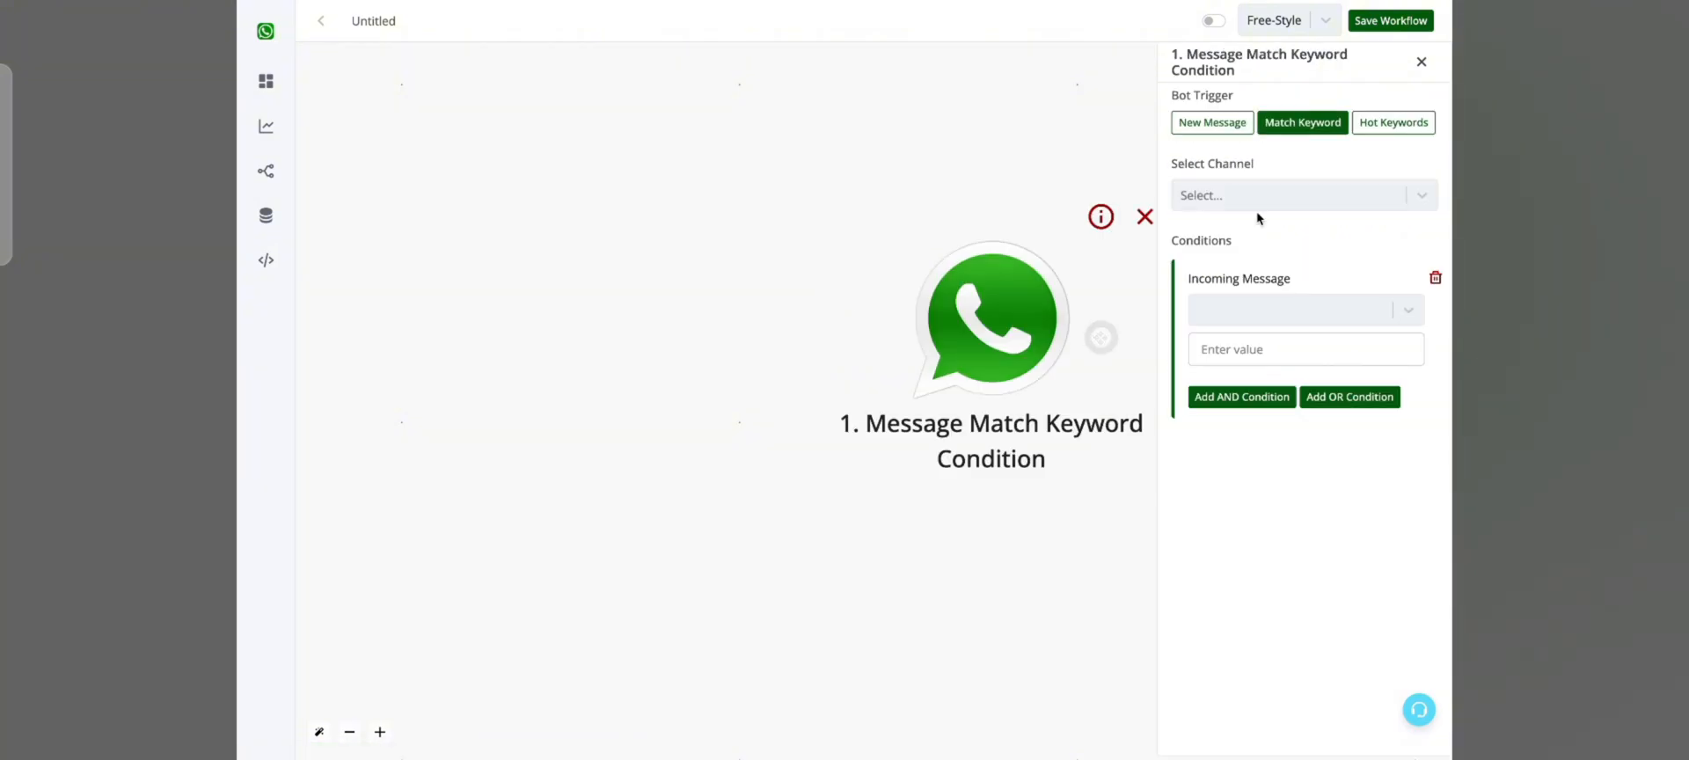
Assign Channel #1 to the keyword trigger and set its incoming message condition to Contains "order"
click(1255, 196)
click(1253, 238)
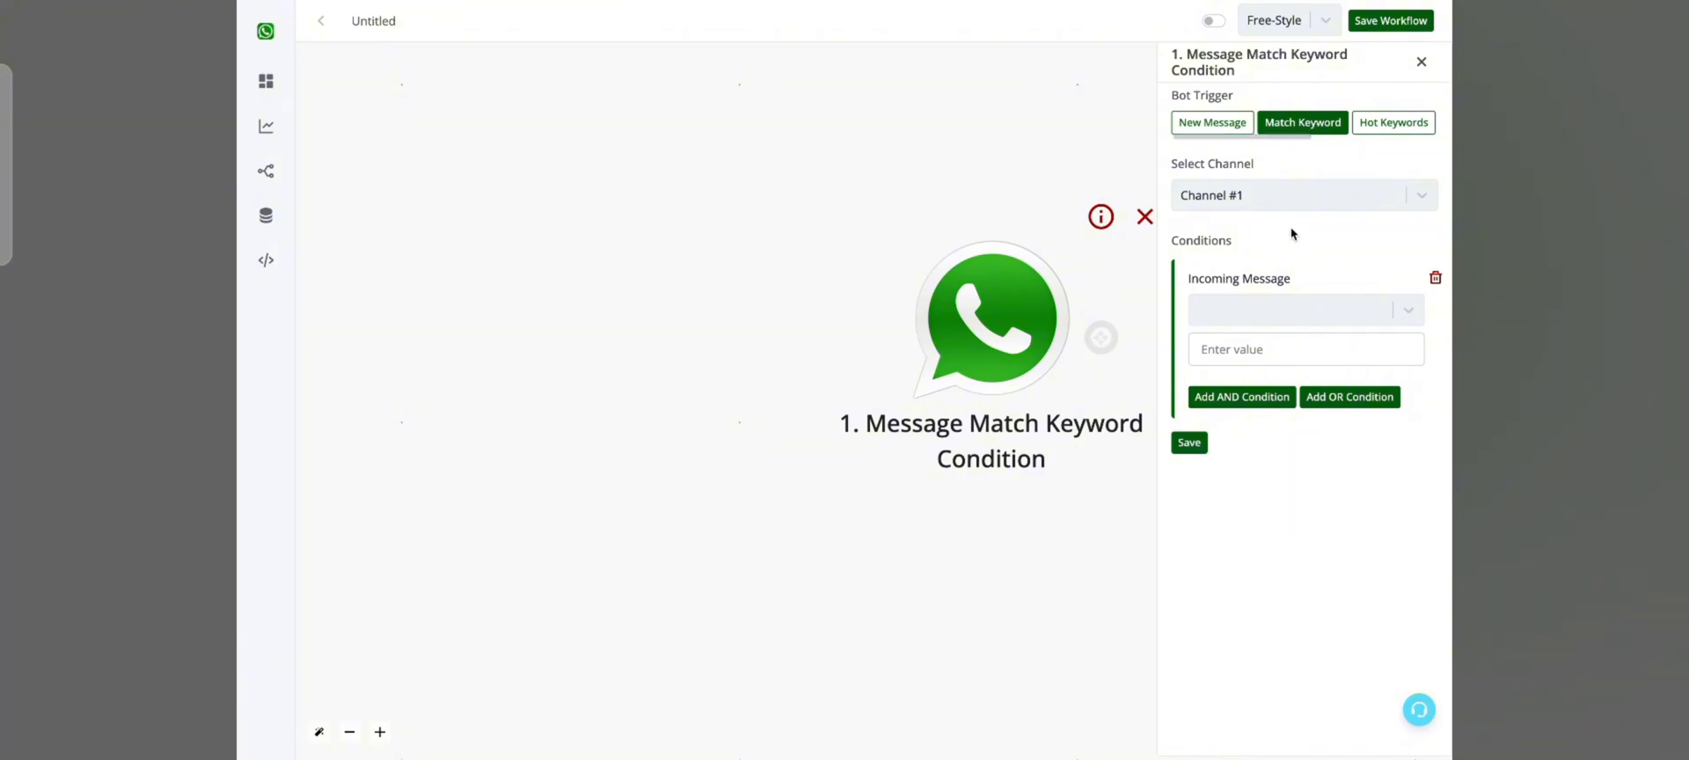
click(1267, 309)
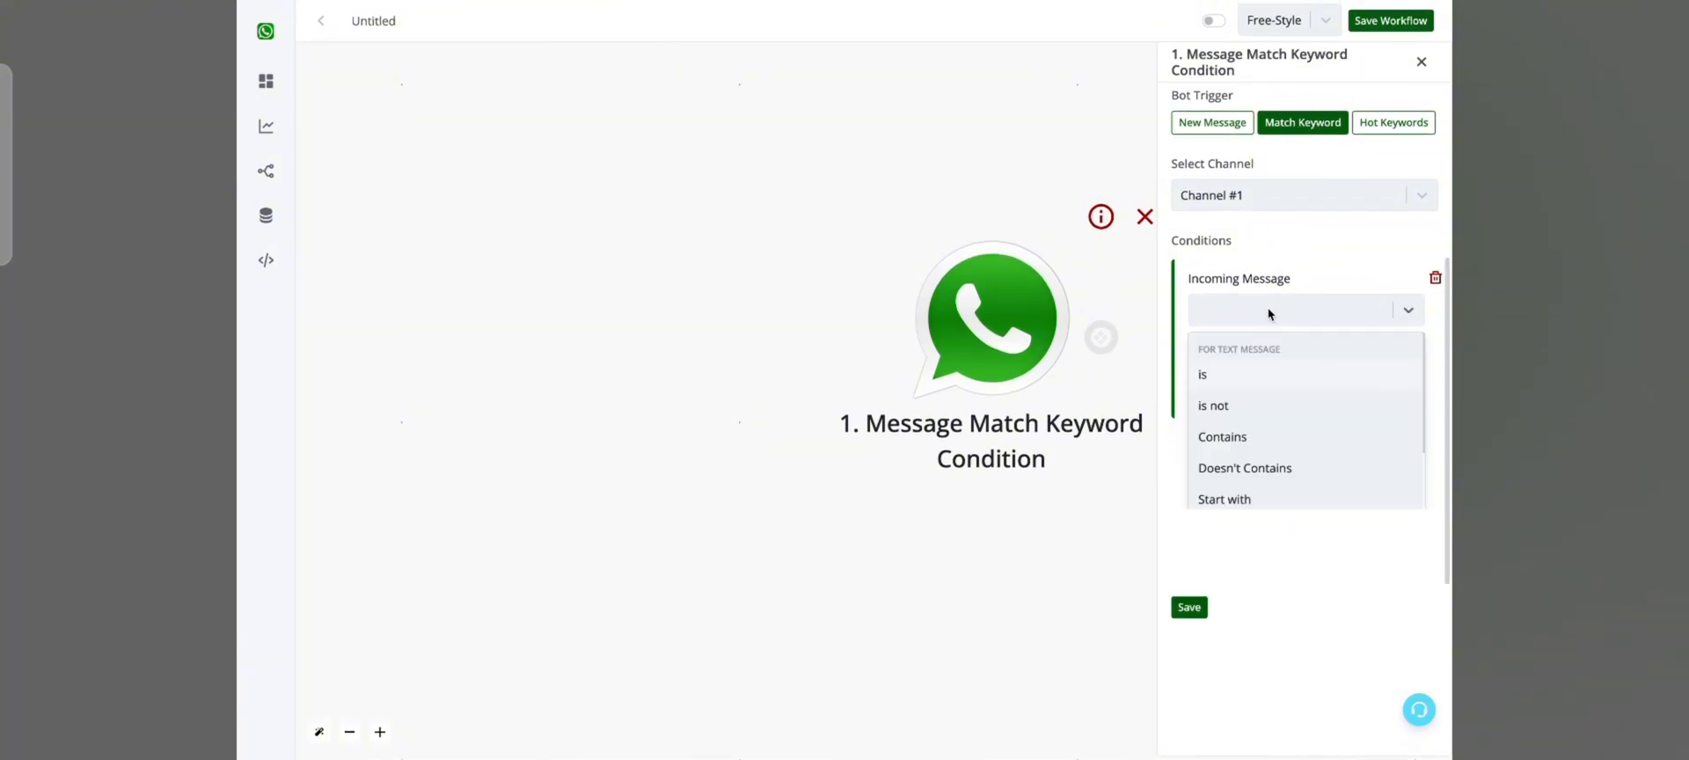
click(1248, 380)
click(1274, 320)
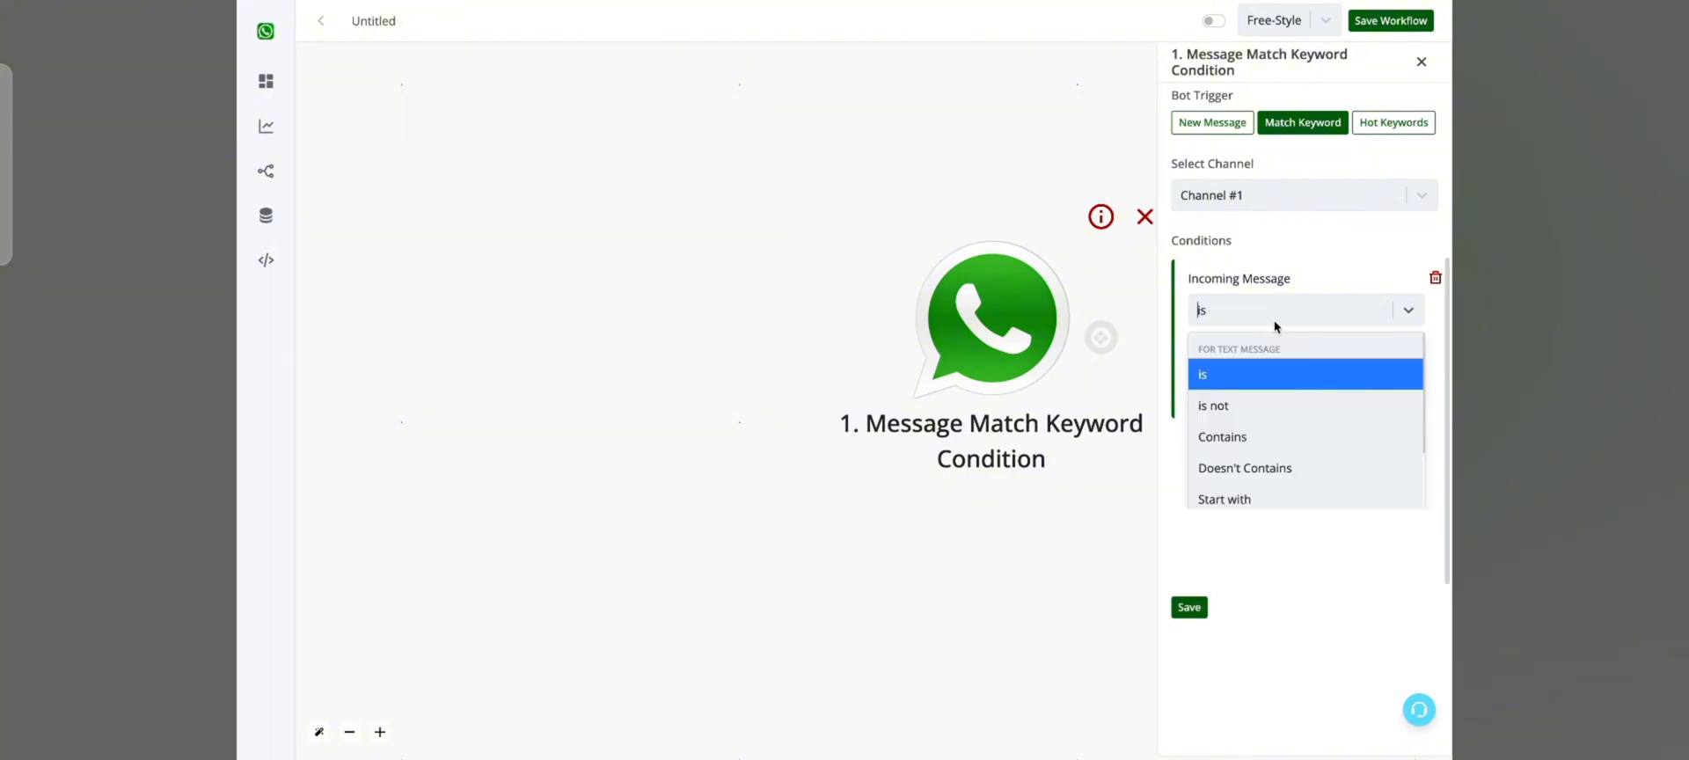
click(1275, 437)
click(1275, 359)
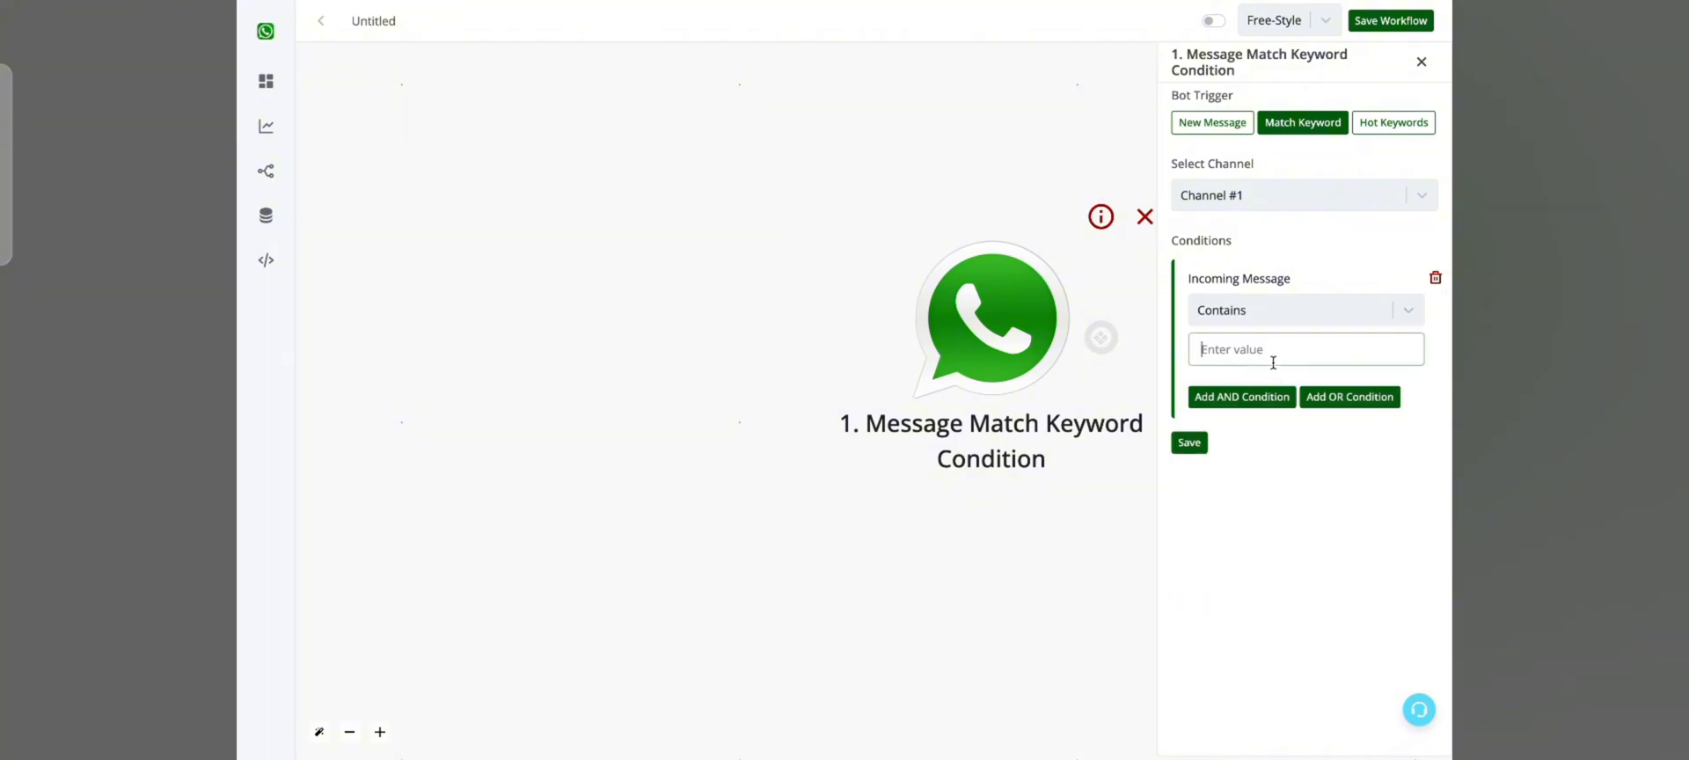
text(h)
key(BackSpace)
text(order)
Add an OR condition for incoming messages with Contains "status" and save the keyword trigger
click(1333, 396)
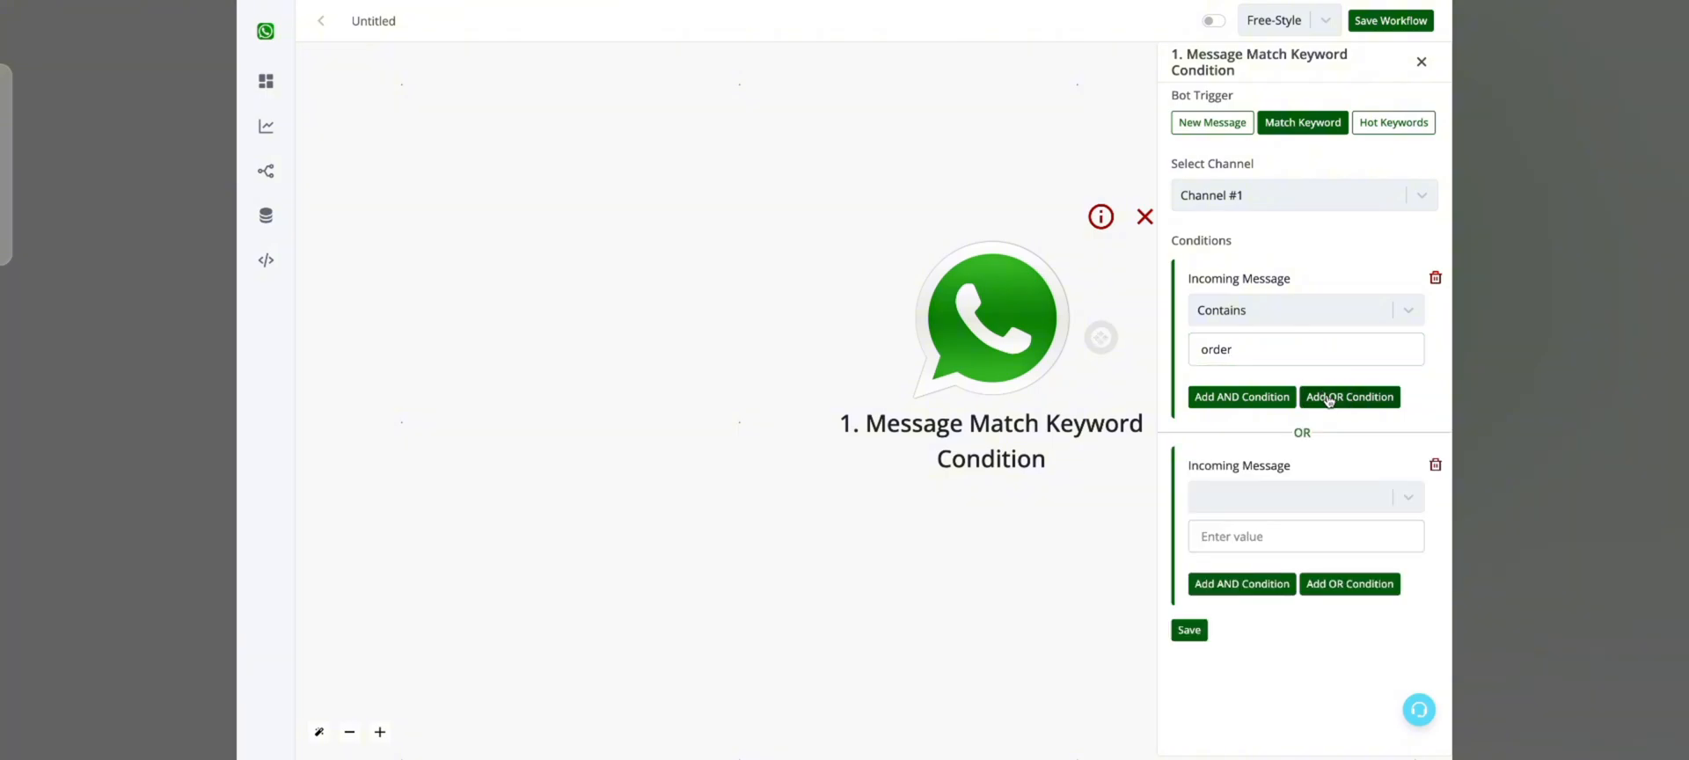
click(1278, 493)
scroll(1260, 581, down, 2)
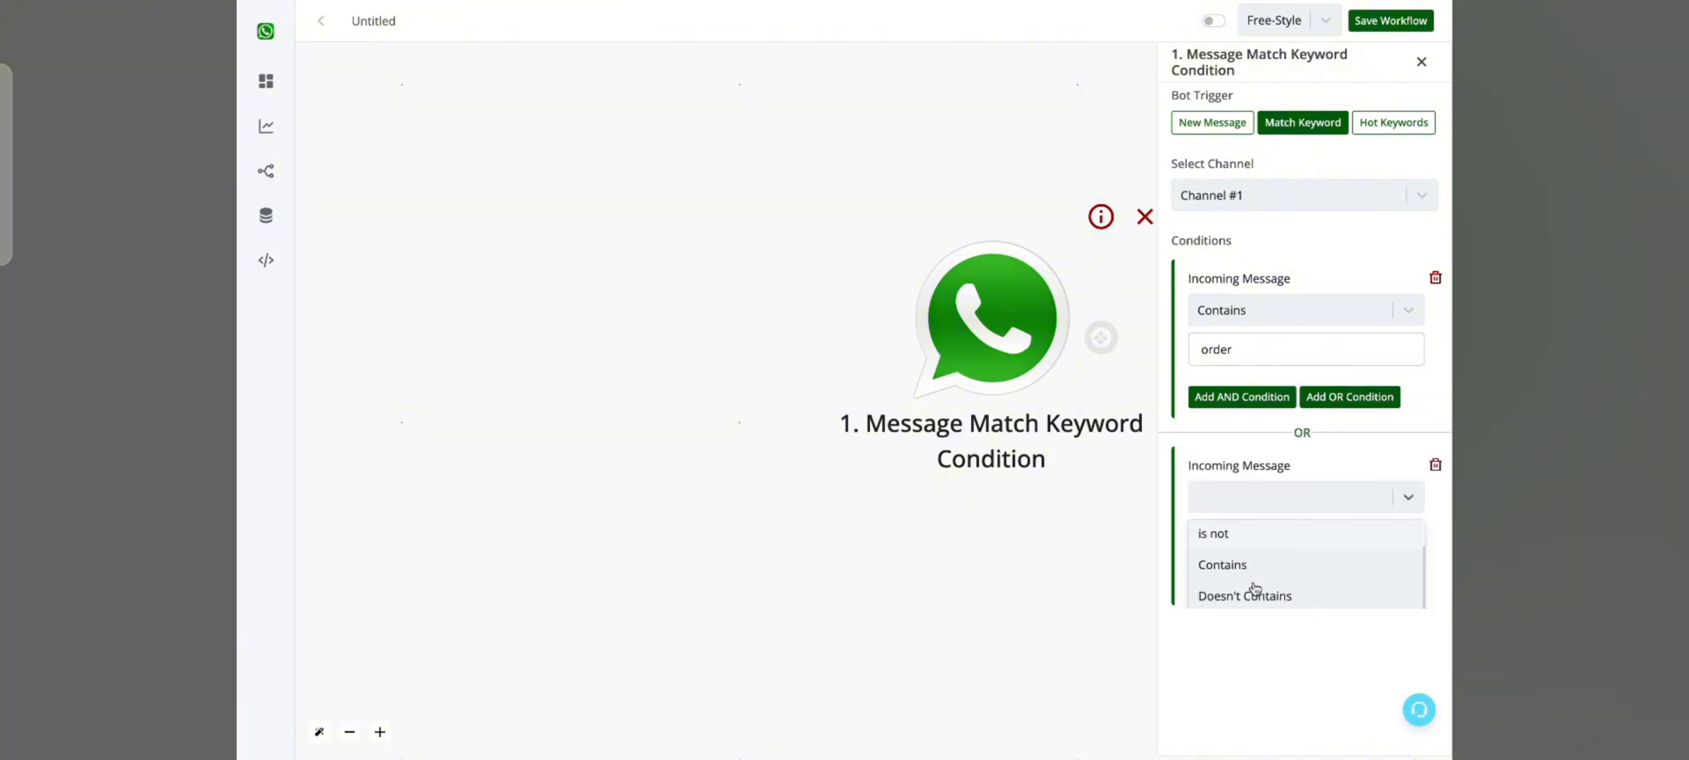
click(1249, 579)
click(1231, 528)
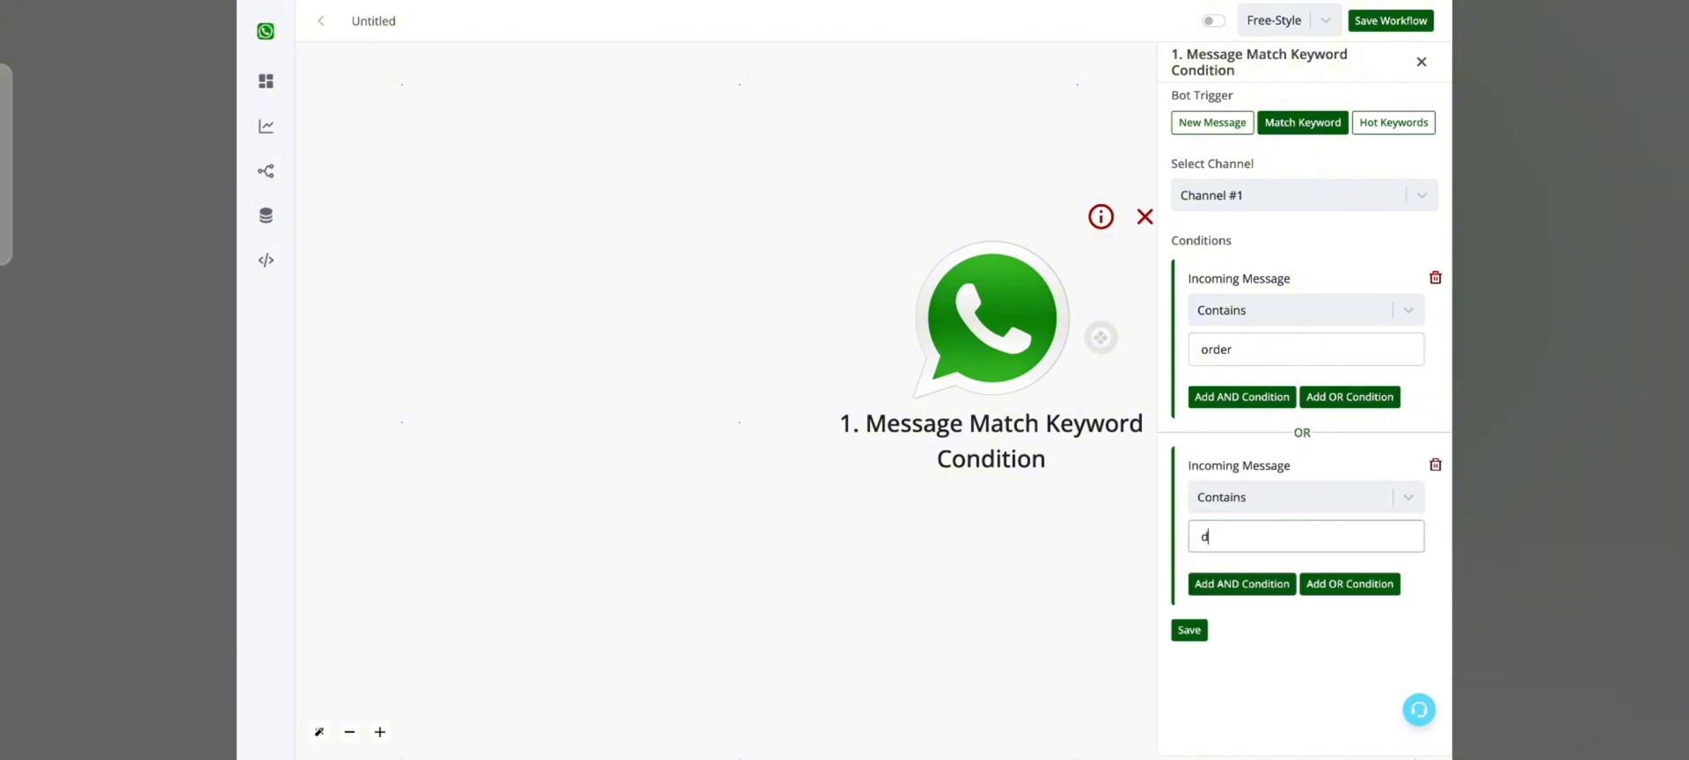
text(status)
click(1190, 630)
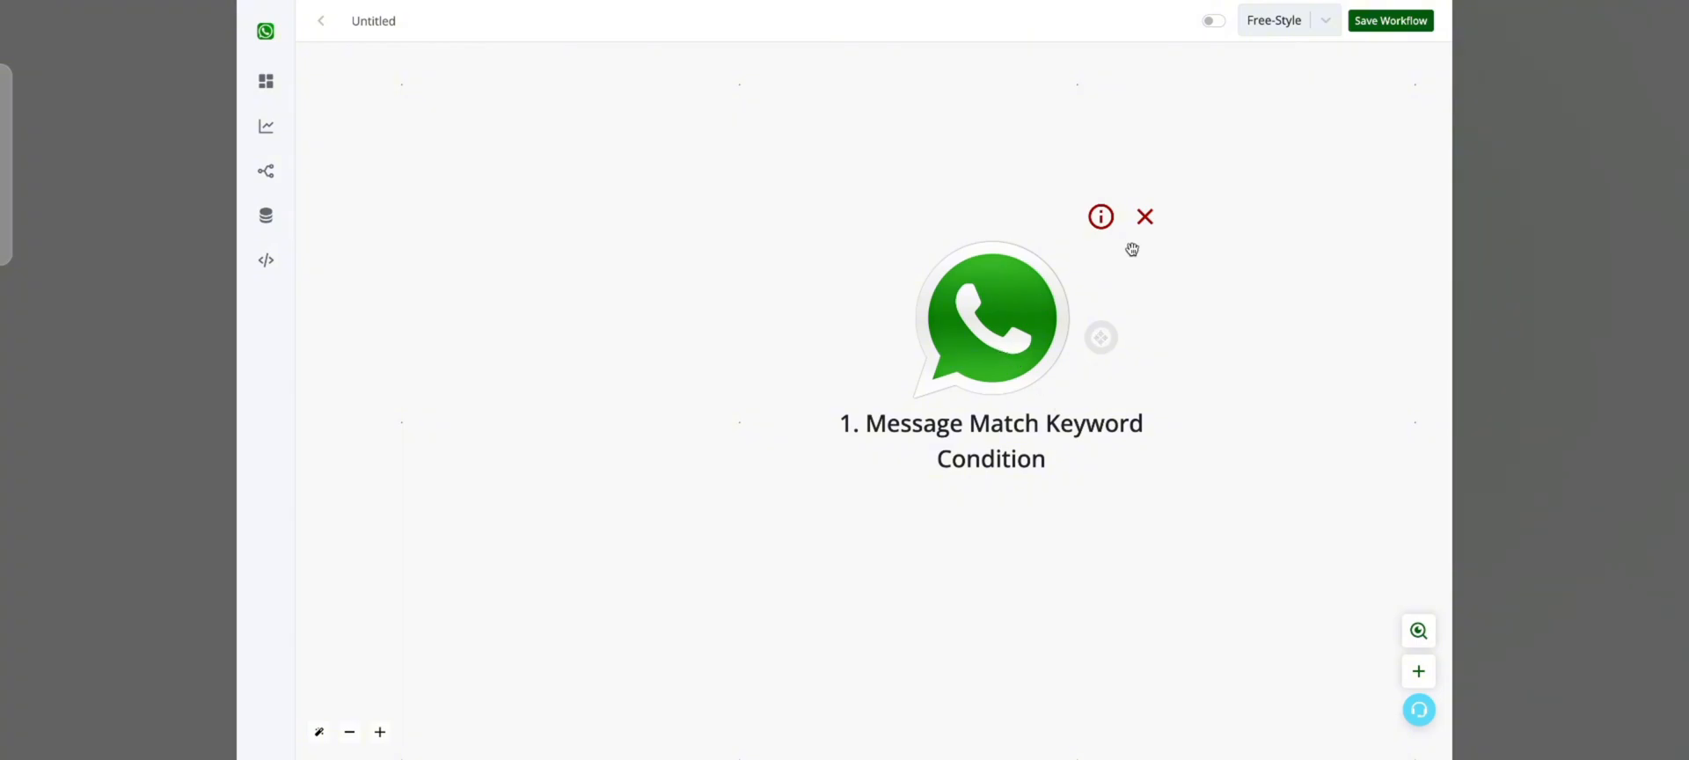
Add an empty follow-up node, delete the keyword condition trigger and put a WhatsApp Chat Bot Hot Keywords trigger in its place
click(1103, 361)
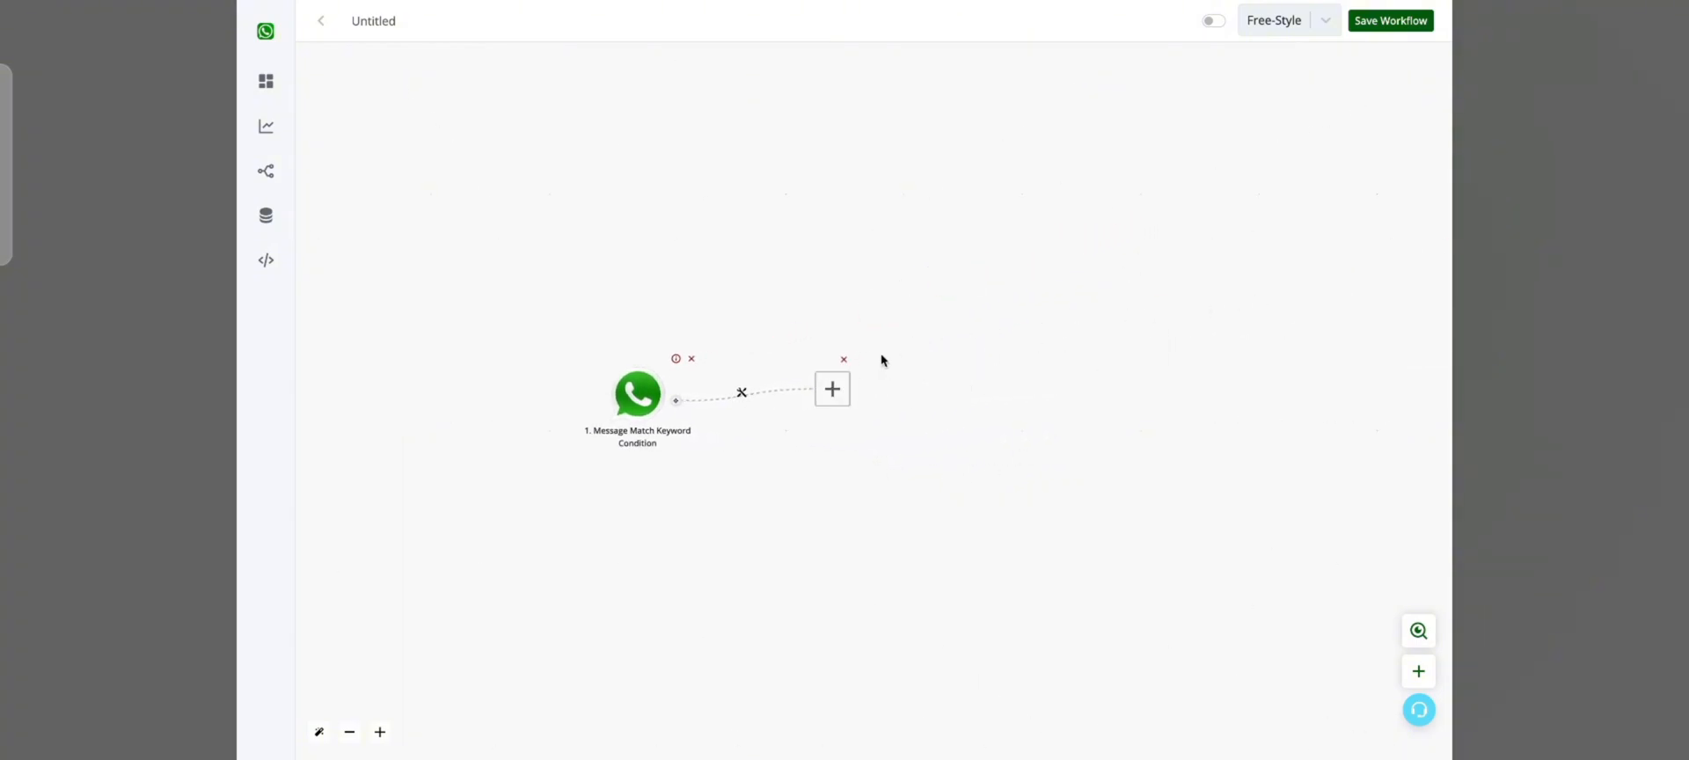
click(692, 359)
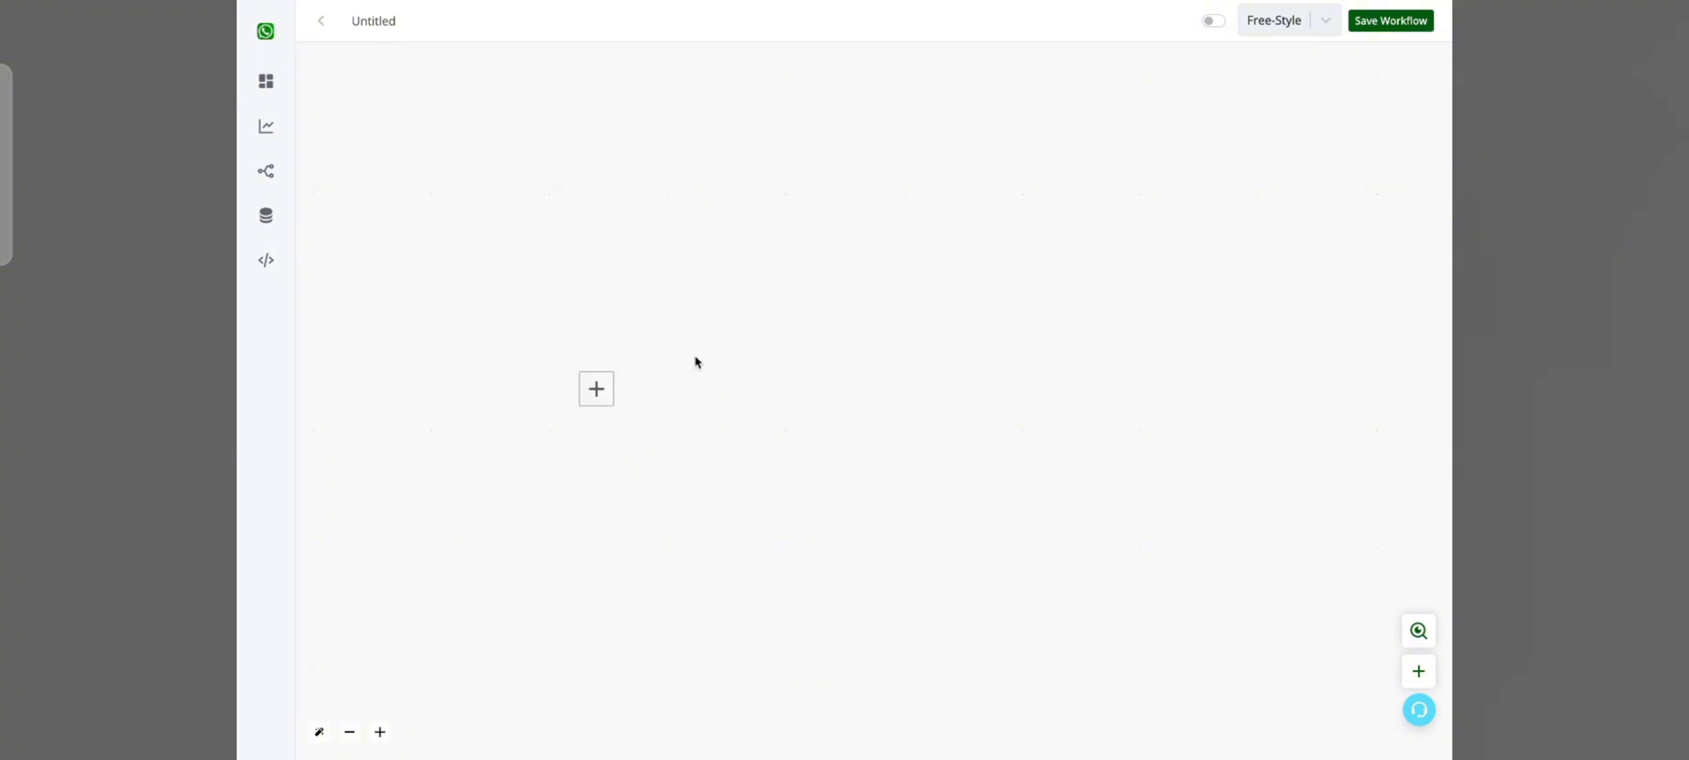
click(594, 391)
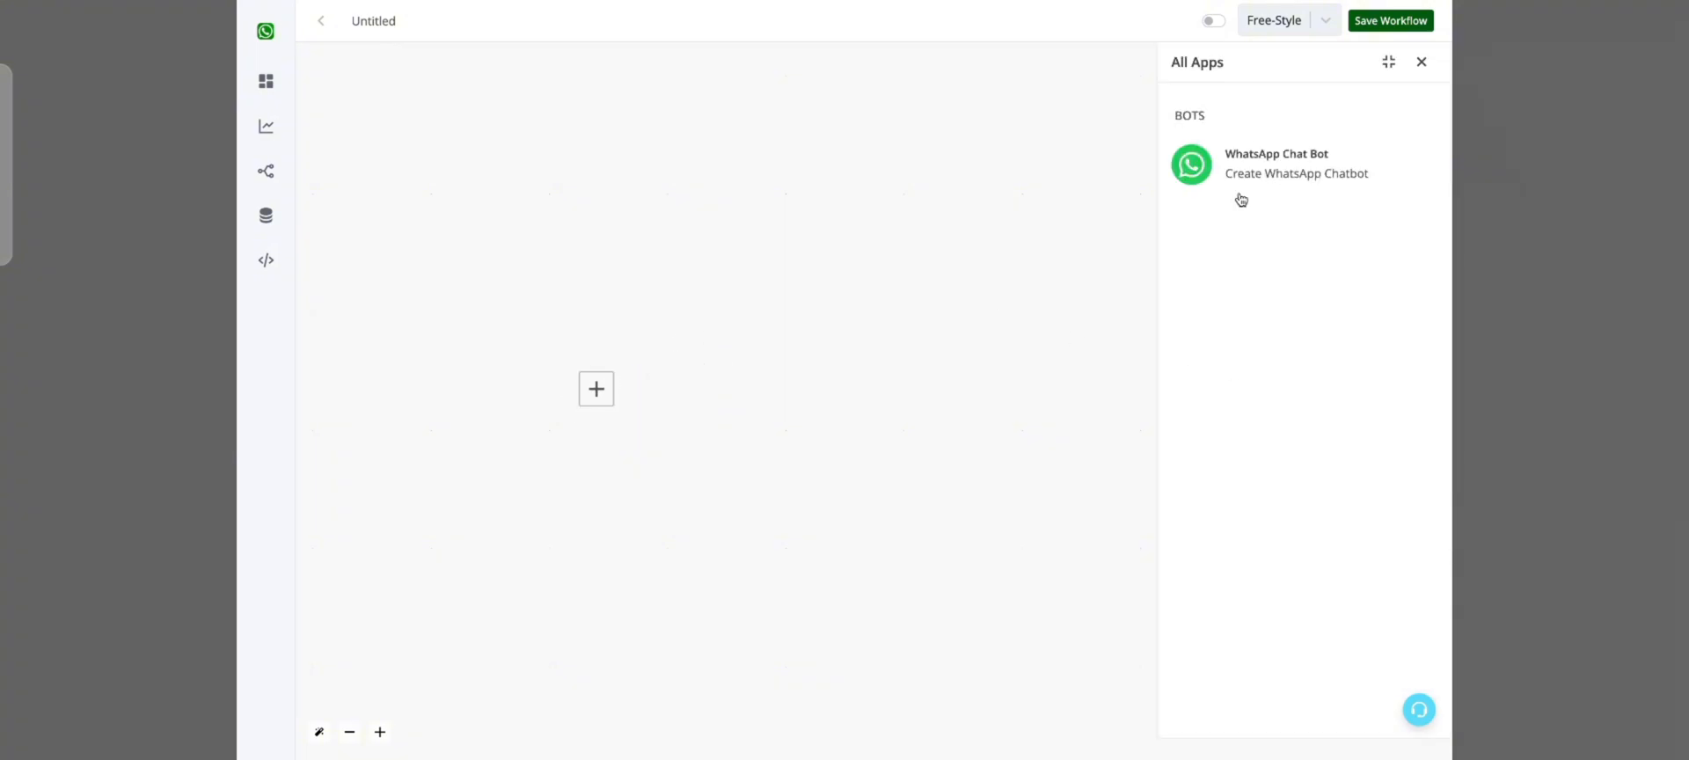
click(1256, 173)
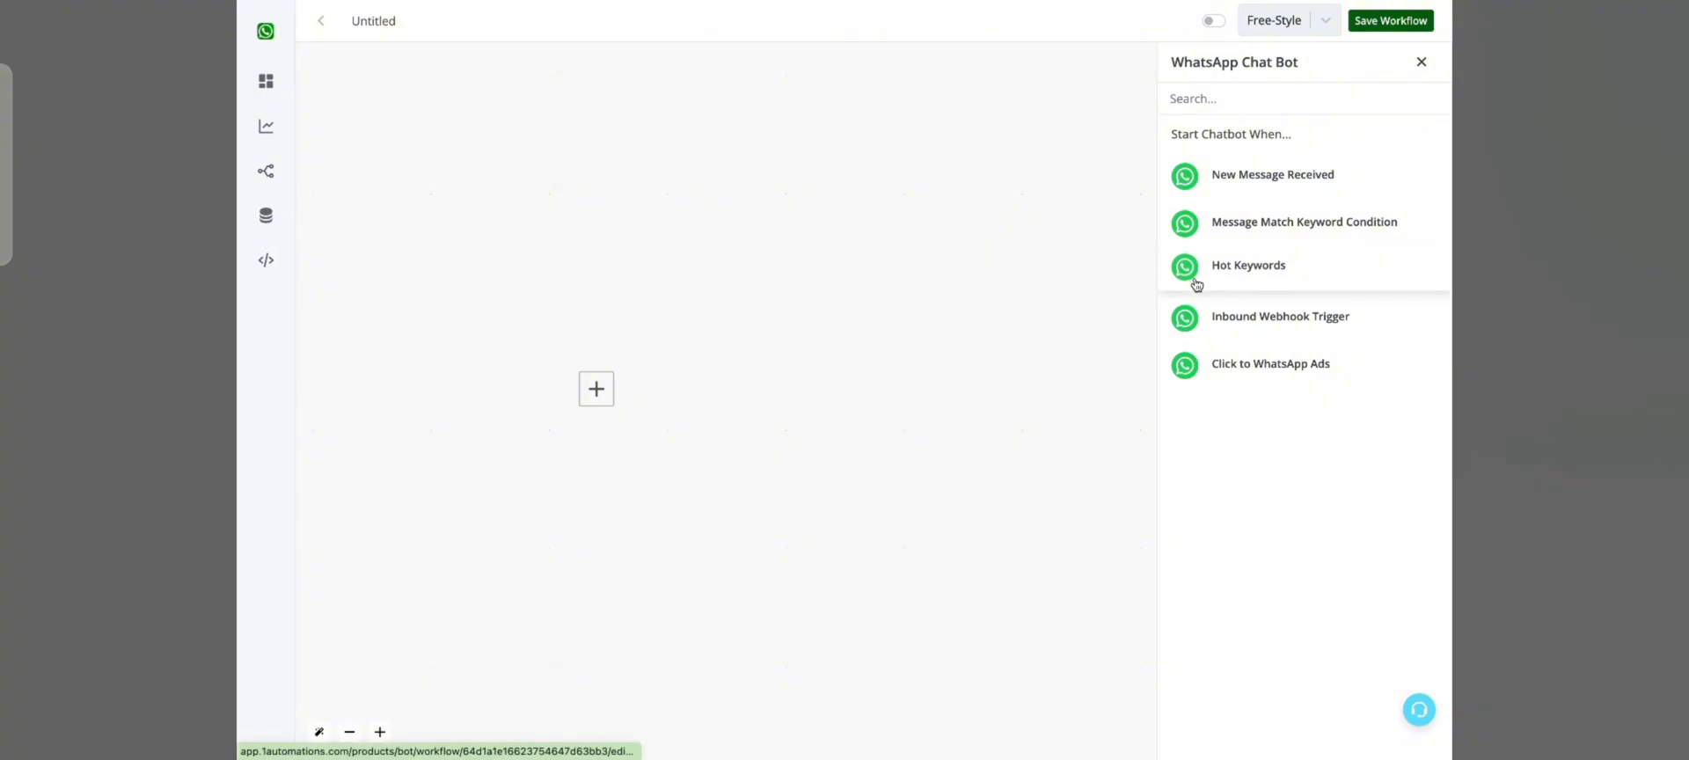
click(1281, 268)
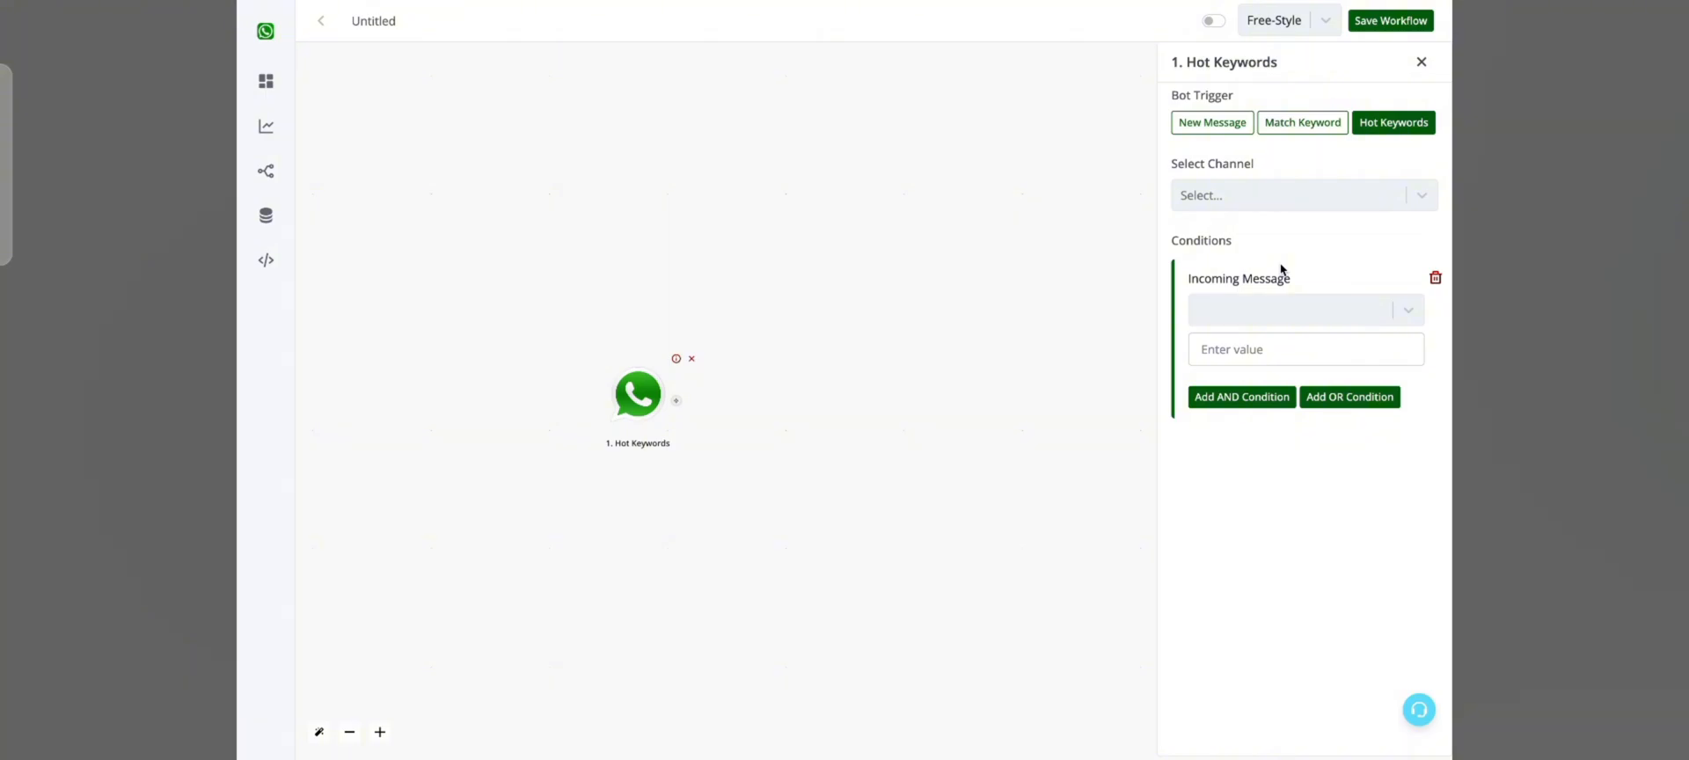
Assign Channel #1 to the Hot Keywords trigger and set its incoming message operator to Contains
click(1265, 197)
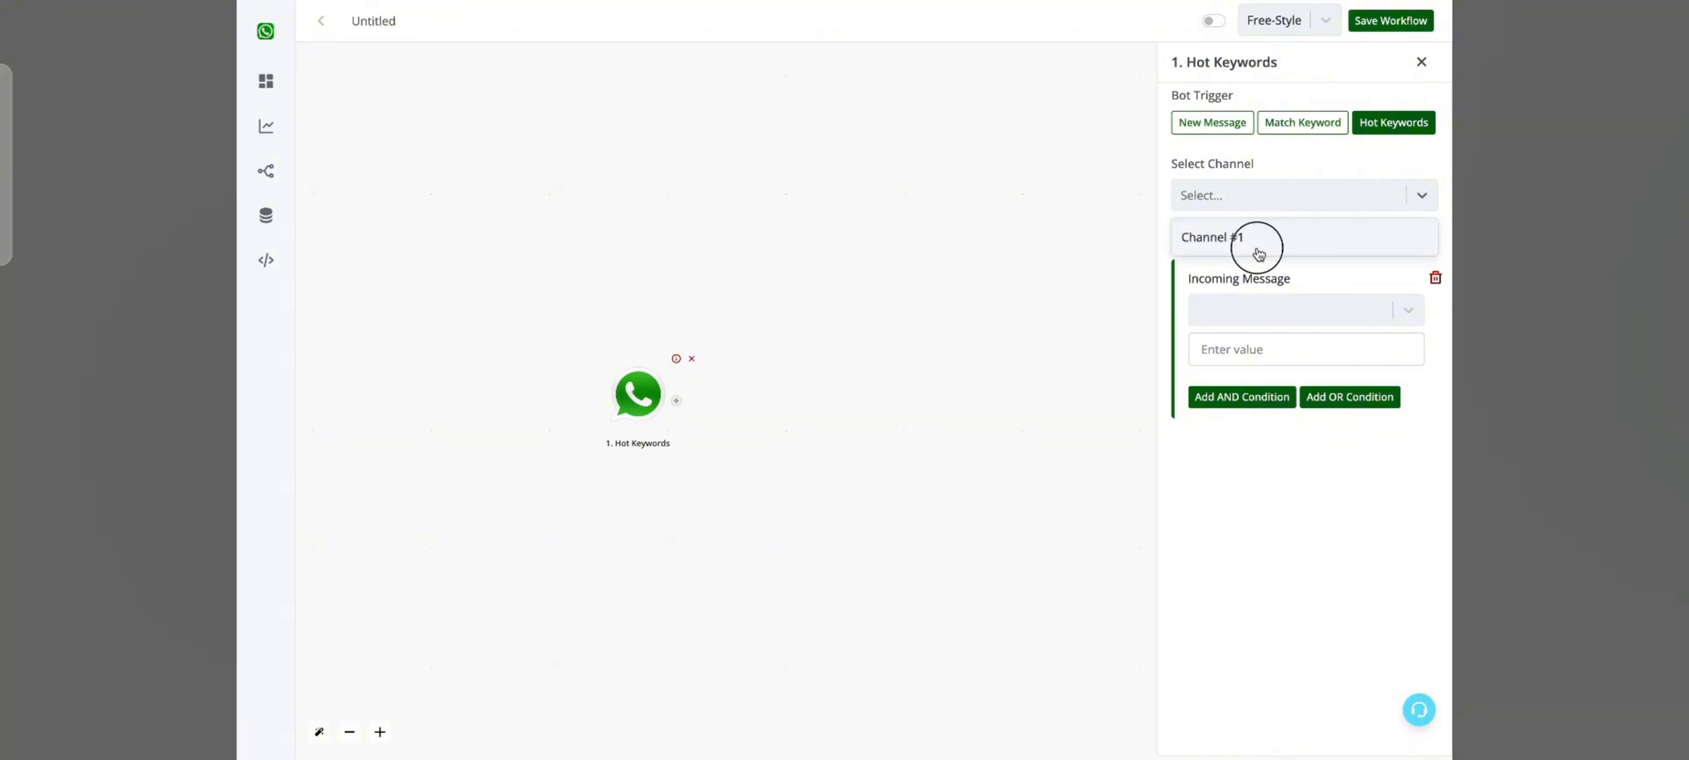
click(1256, 244)
click(1258, 308)
click(1228, 439)
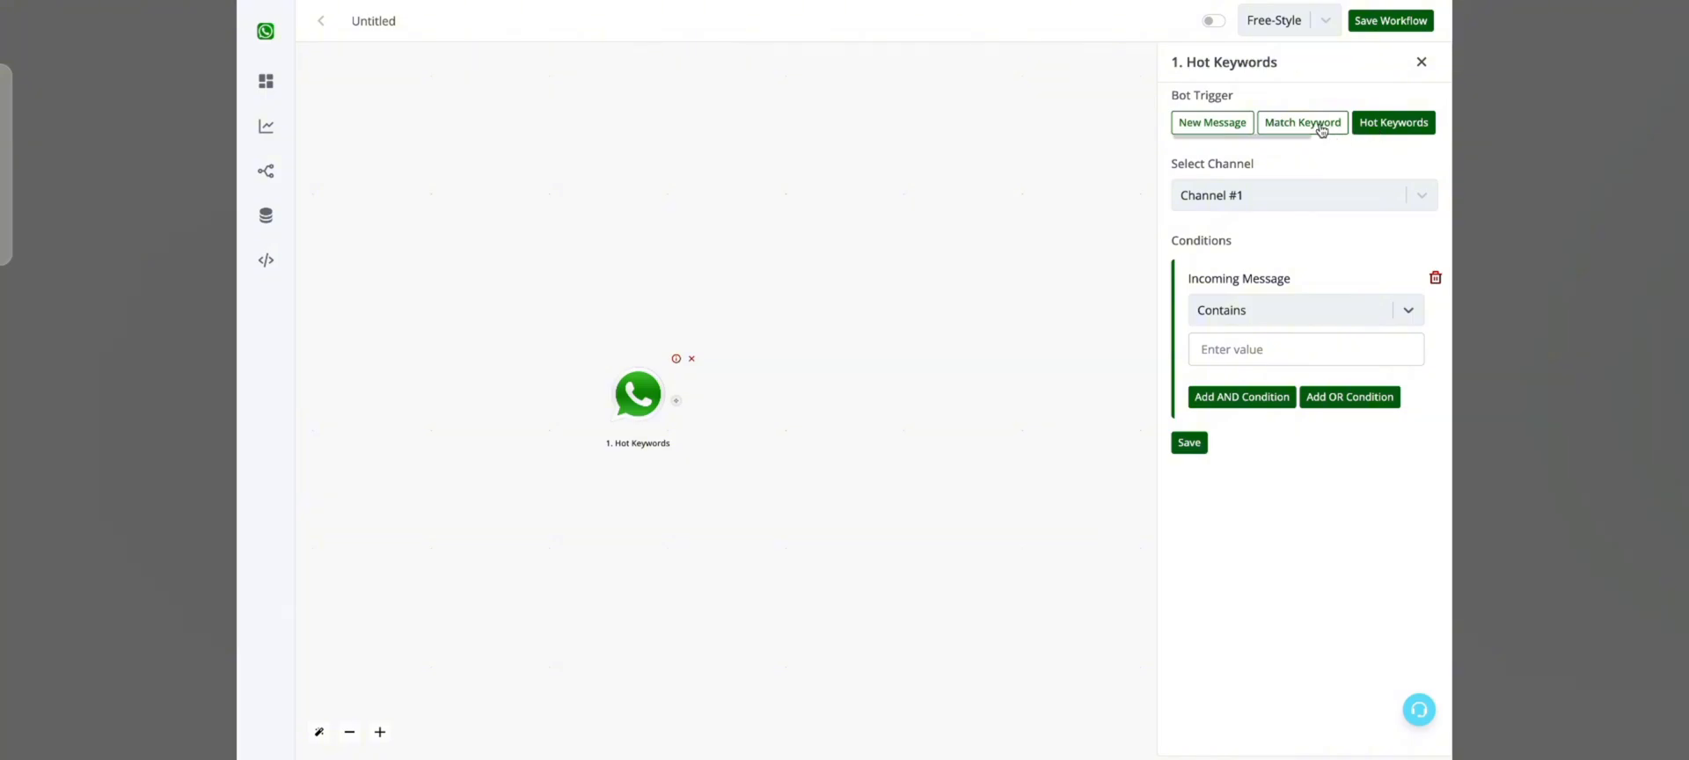
Replace the Hot Keywords trigger with a WhatsApp Chat Bot Inbound Webhook Trigger
click(692, 362)
click(596, 400)
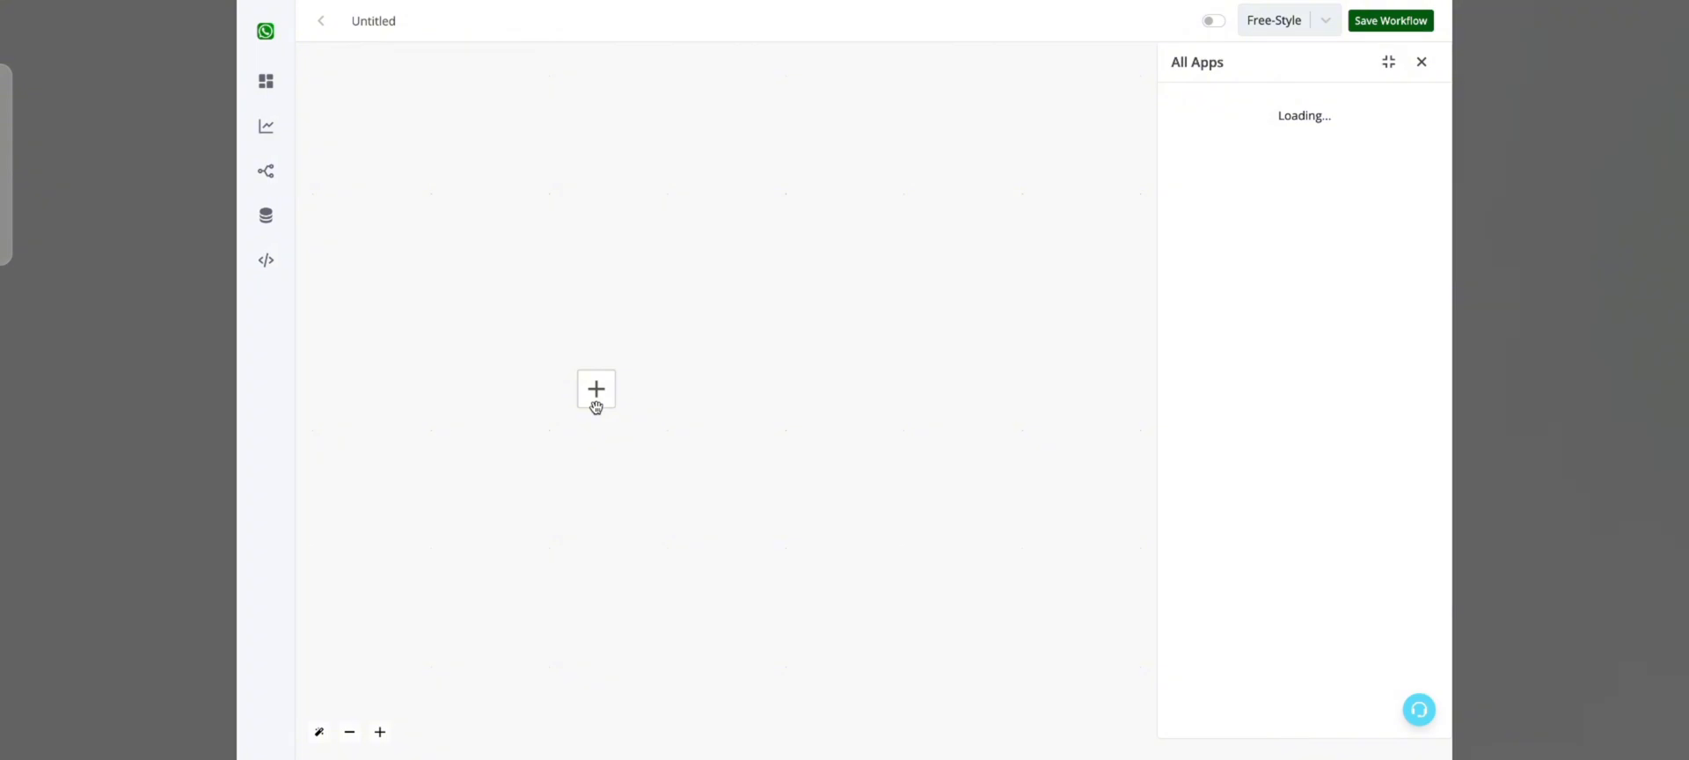
click(1331, 170)
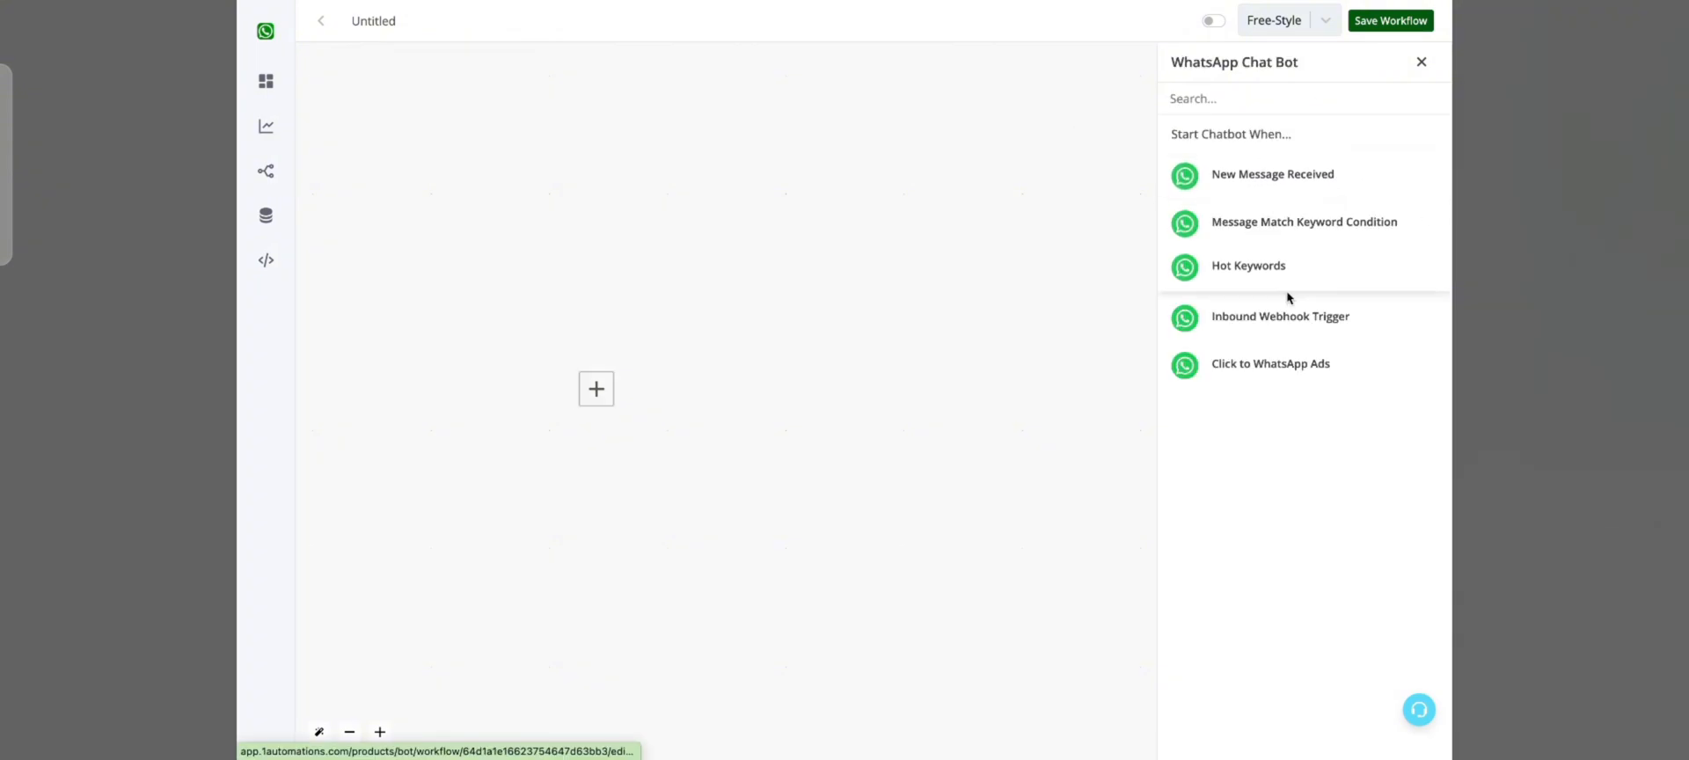
click(1322, 323)
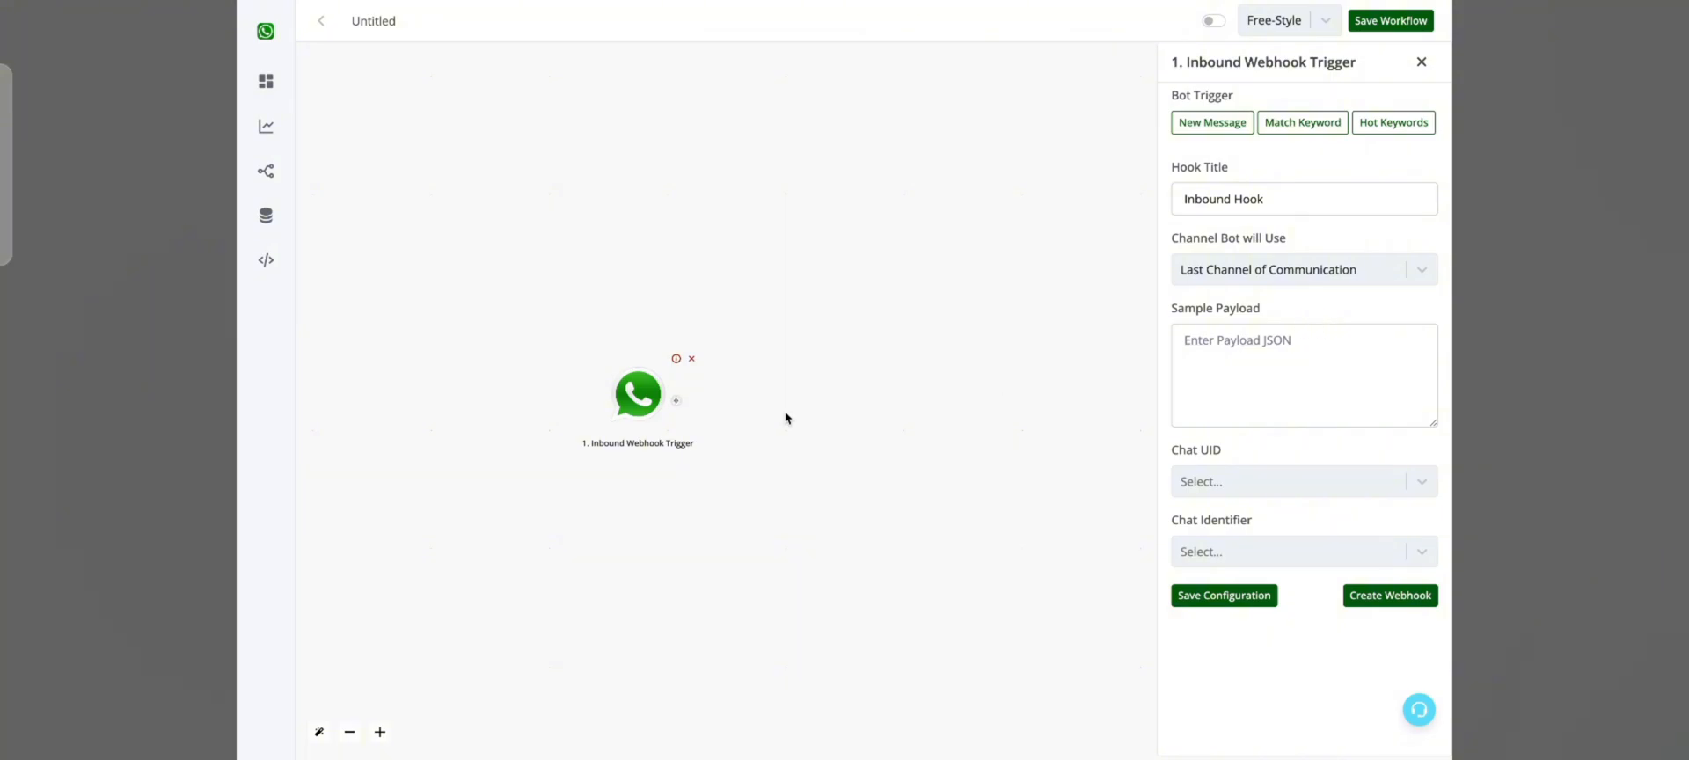
Replace the Inbound Webhook Trigger with a WhatsApp Chat Bot Click to WhatsApp Ads trigger
click(693, 361)
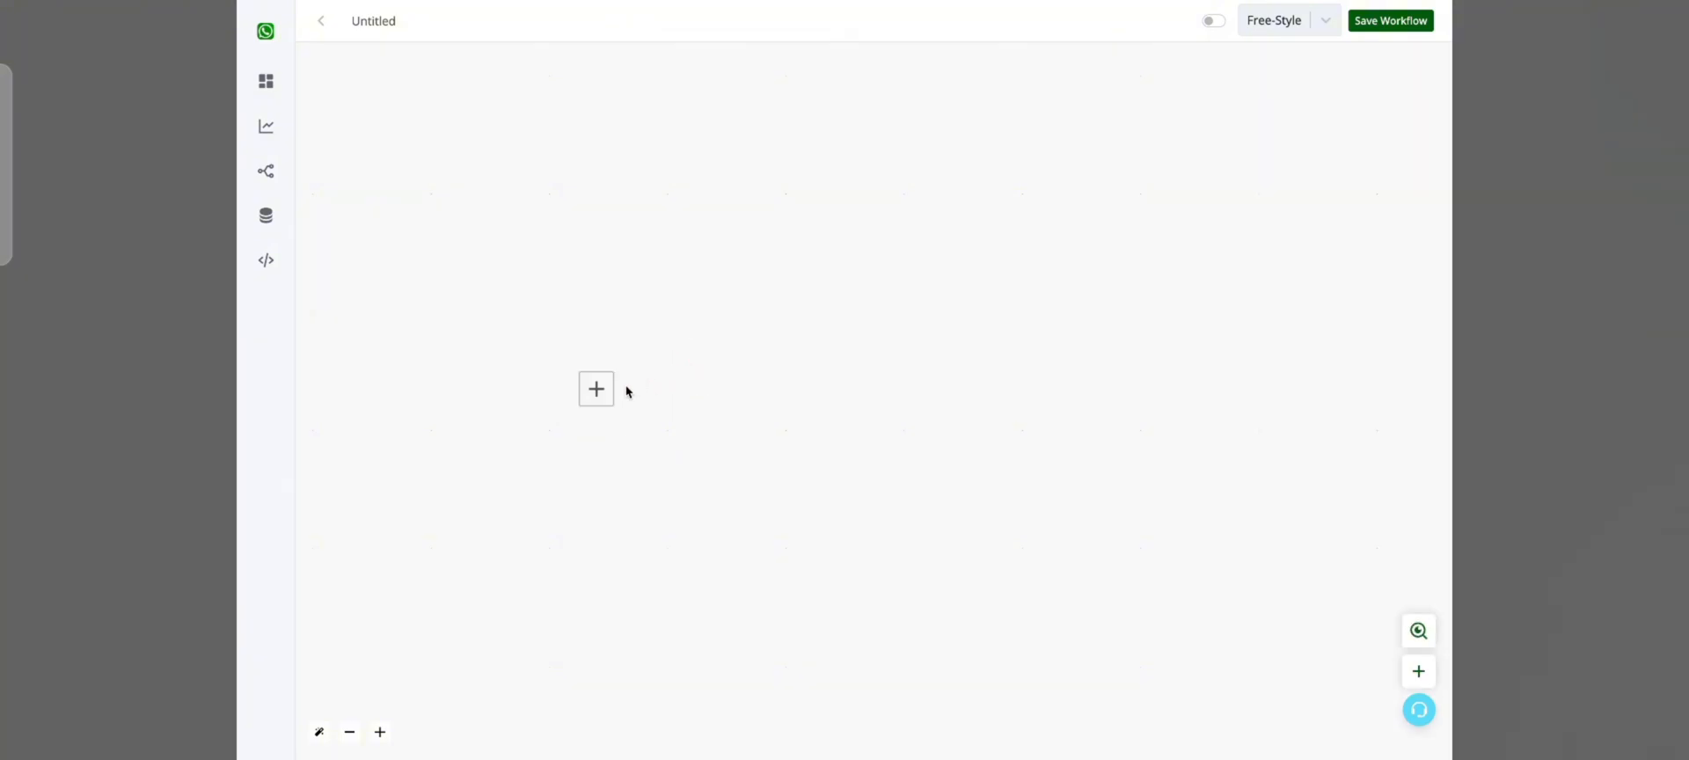
click(597, 388)
click(1241, 172)
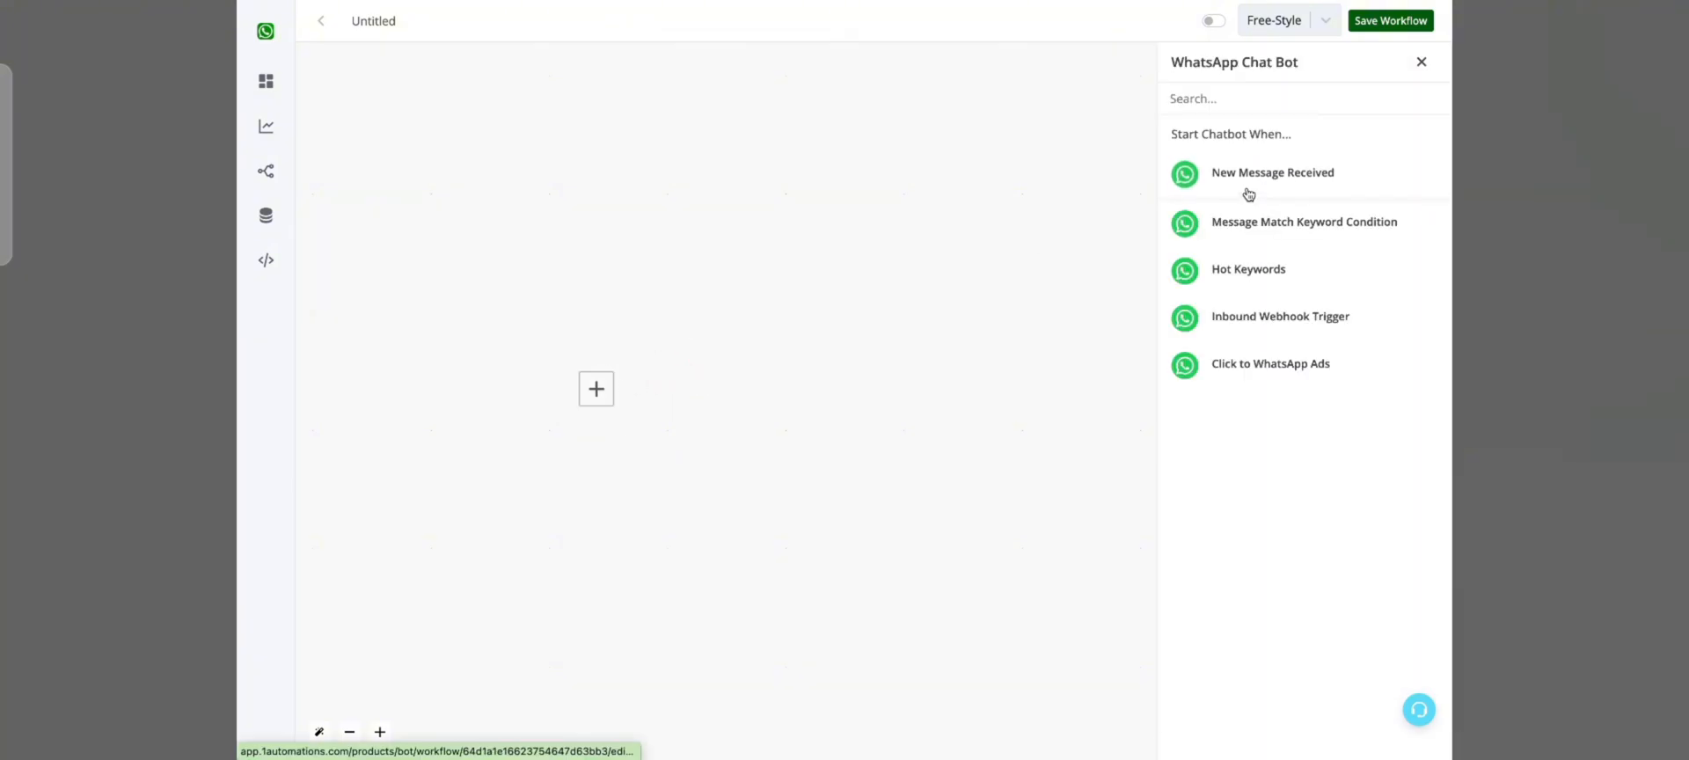
click(1226, 358)
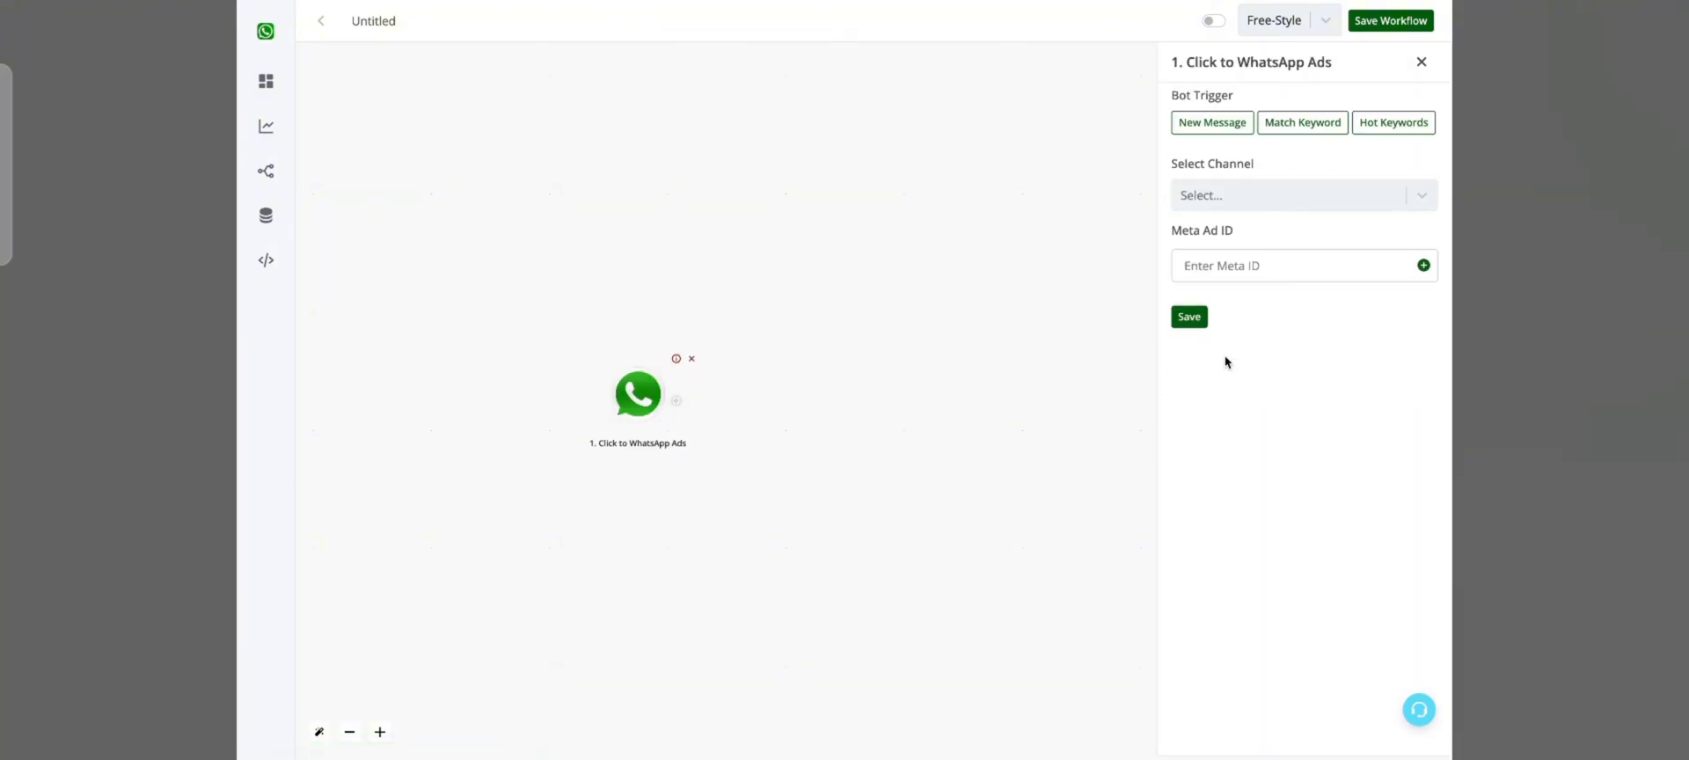
Assign Channel #1 to the Click to WhatsApp Ads trigger and activate its Meta Ad ID field
click(1300, 195)
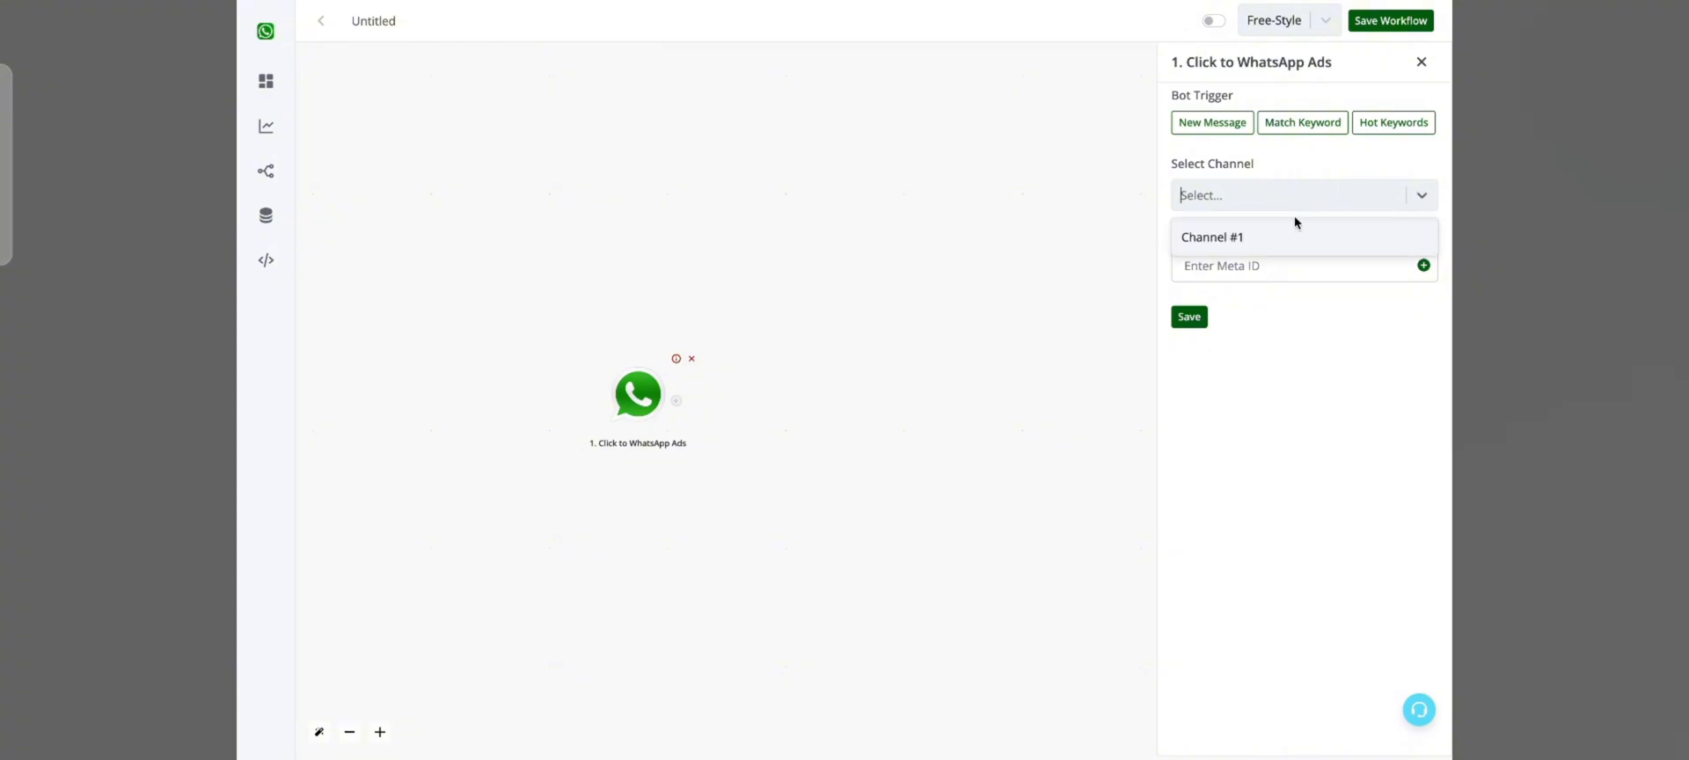
click(1306, 207)
click(1304, 237)
click(1305, 262)
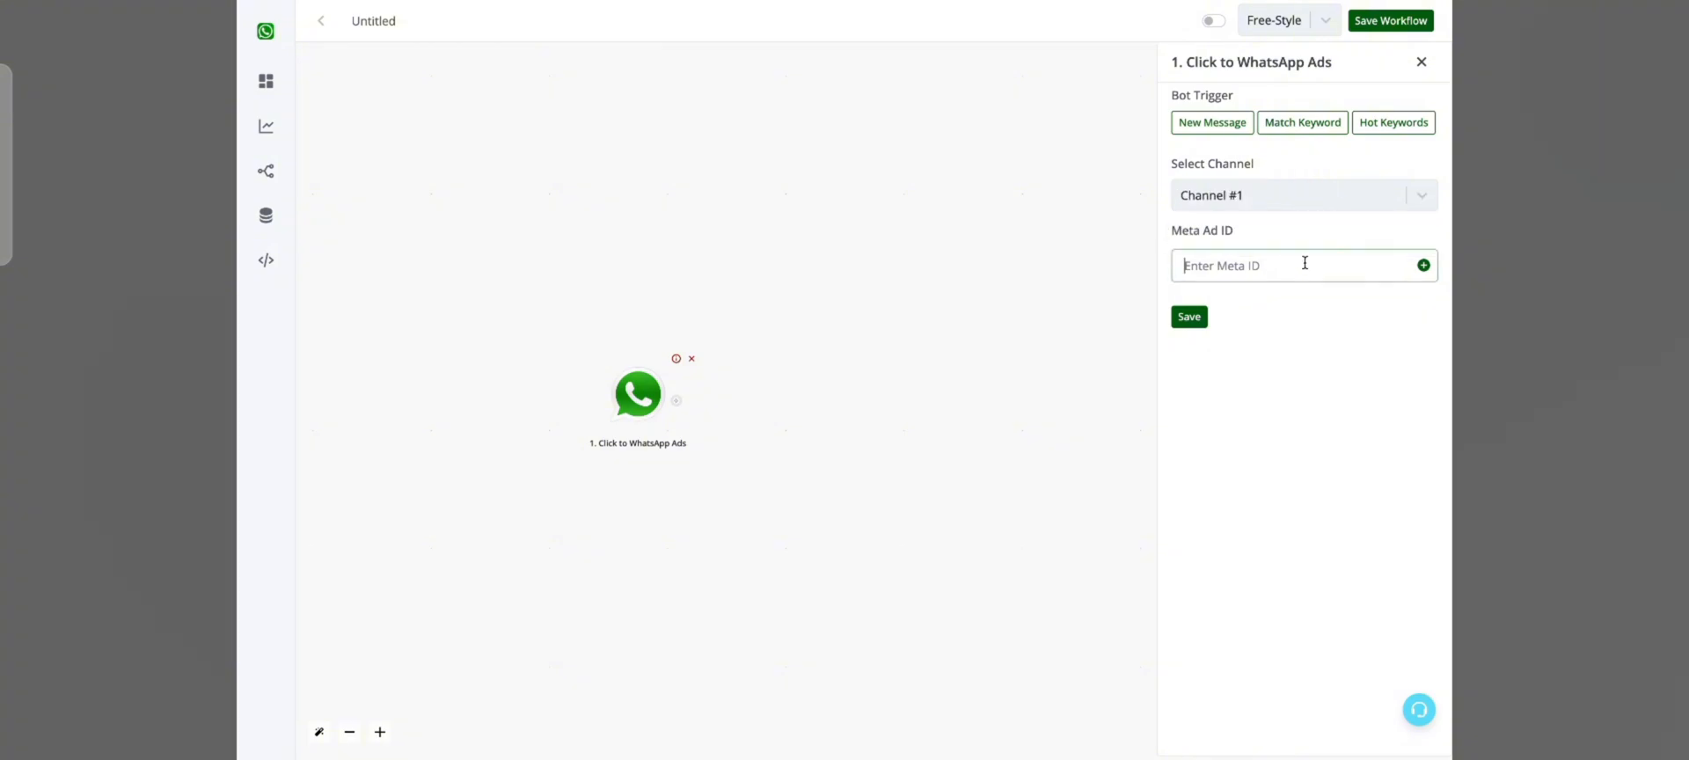
Add two extra Meta Ad ID fields to the ads trigger and remove both of them again
click(1424, 266)
click(1423, 305)
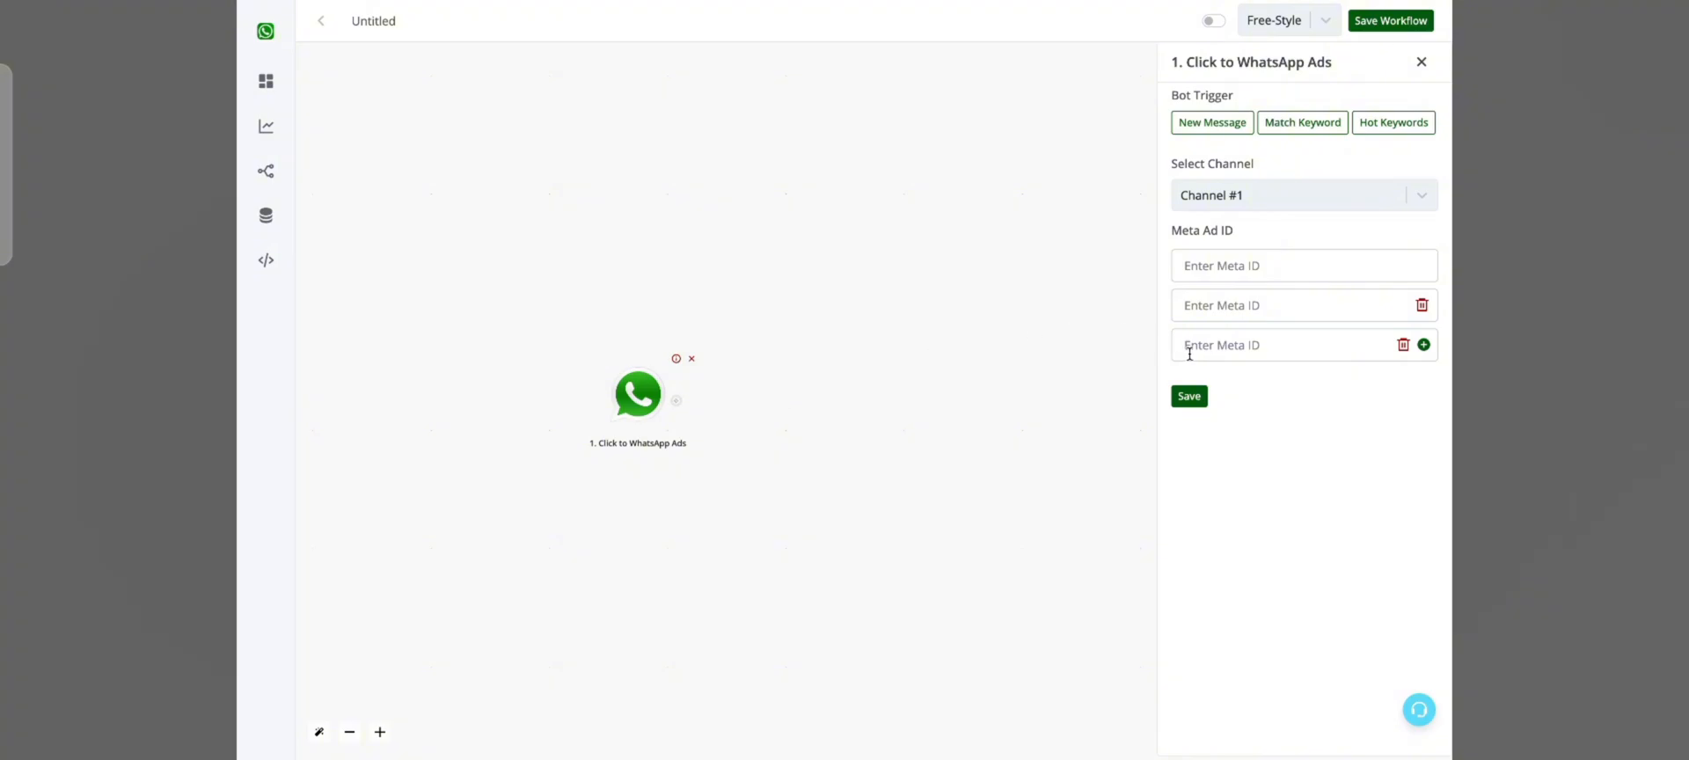
click(1403, 345)
click(1405, 305)
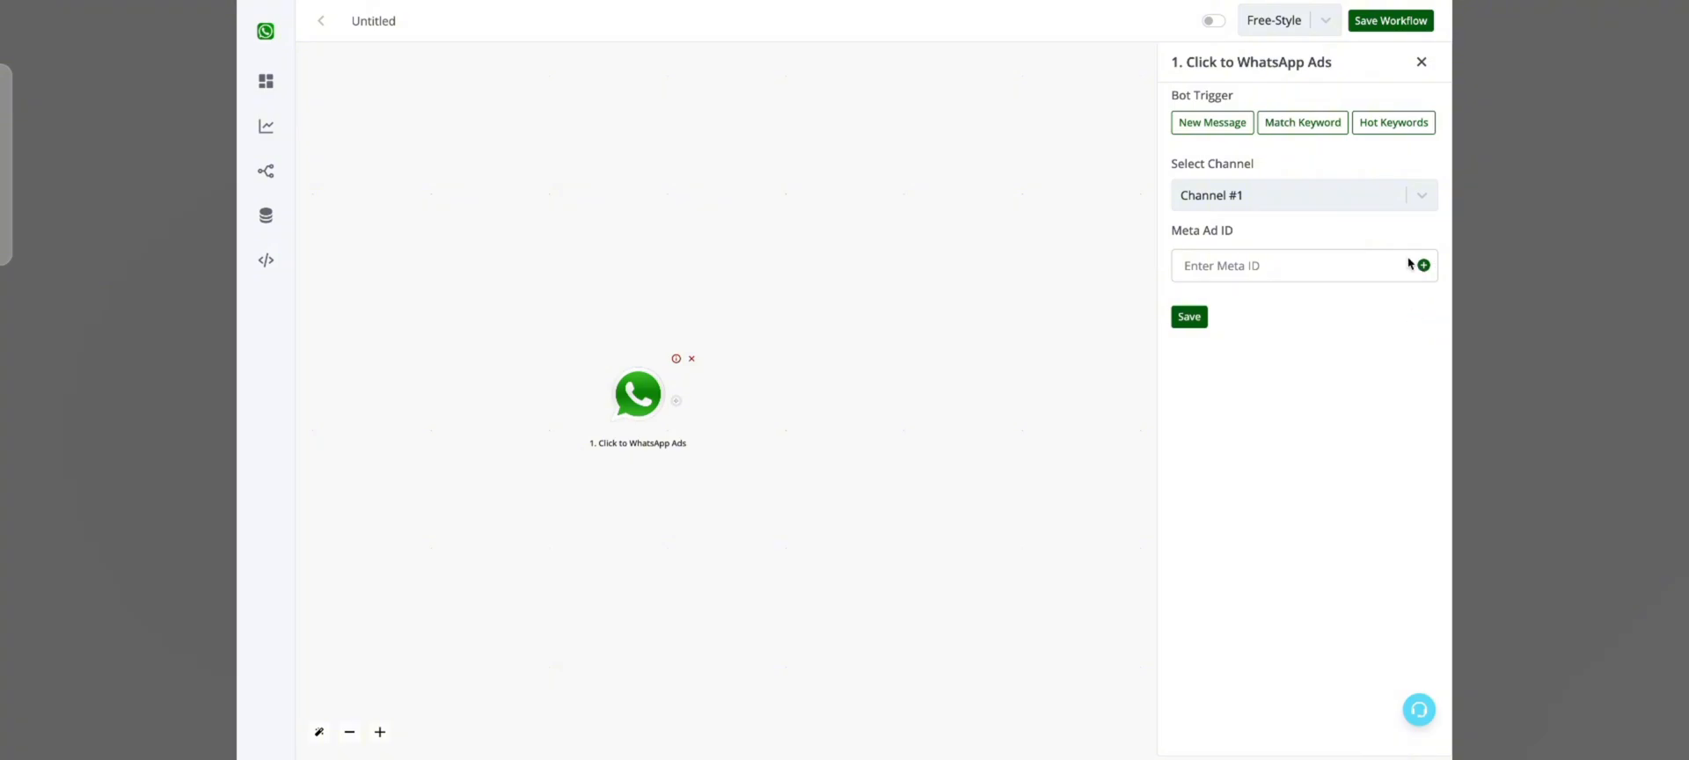
Delete the Click to WhatsApp Ads trigger and open the WhatsApp Chat Bot trigger choices for the empty start node
click(1425, 60)
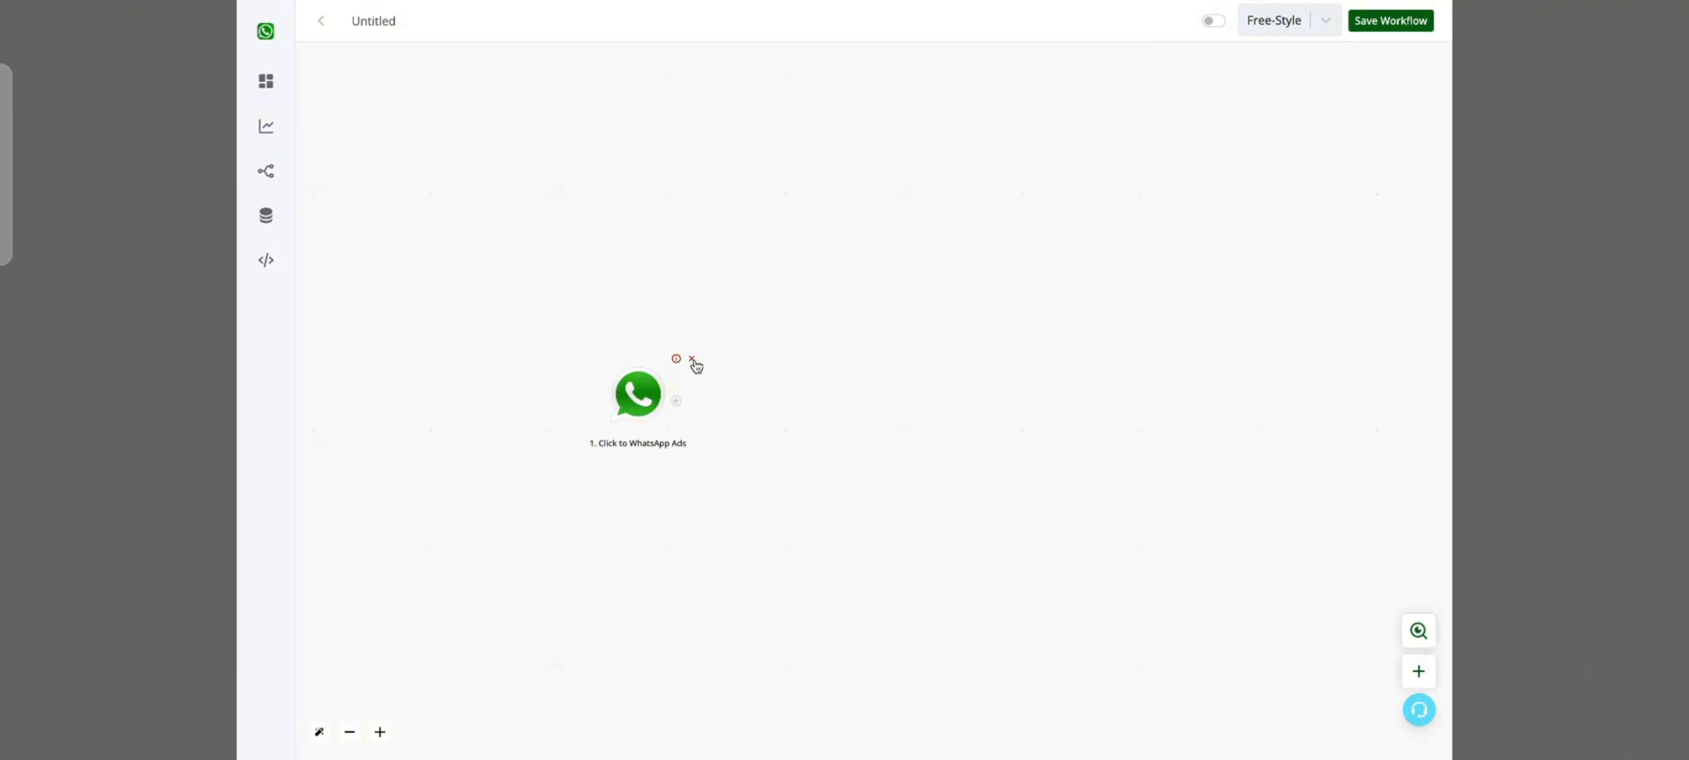
click(691, 359)
click(597, 389)
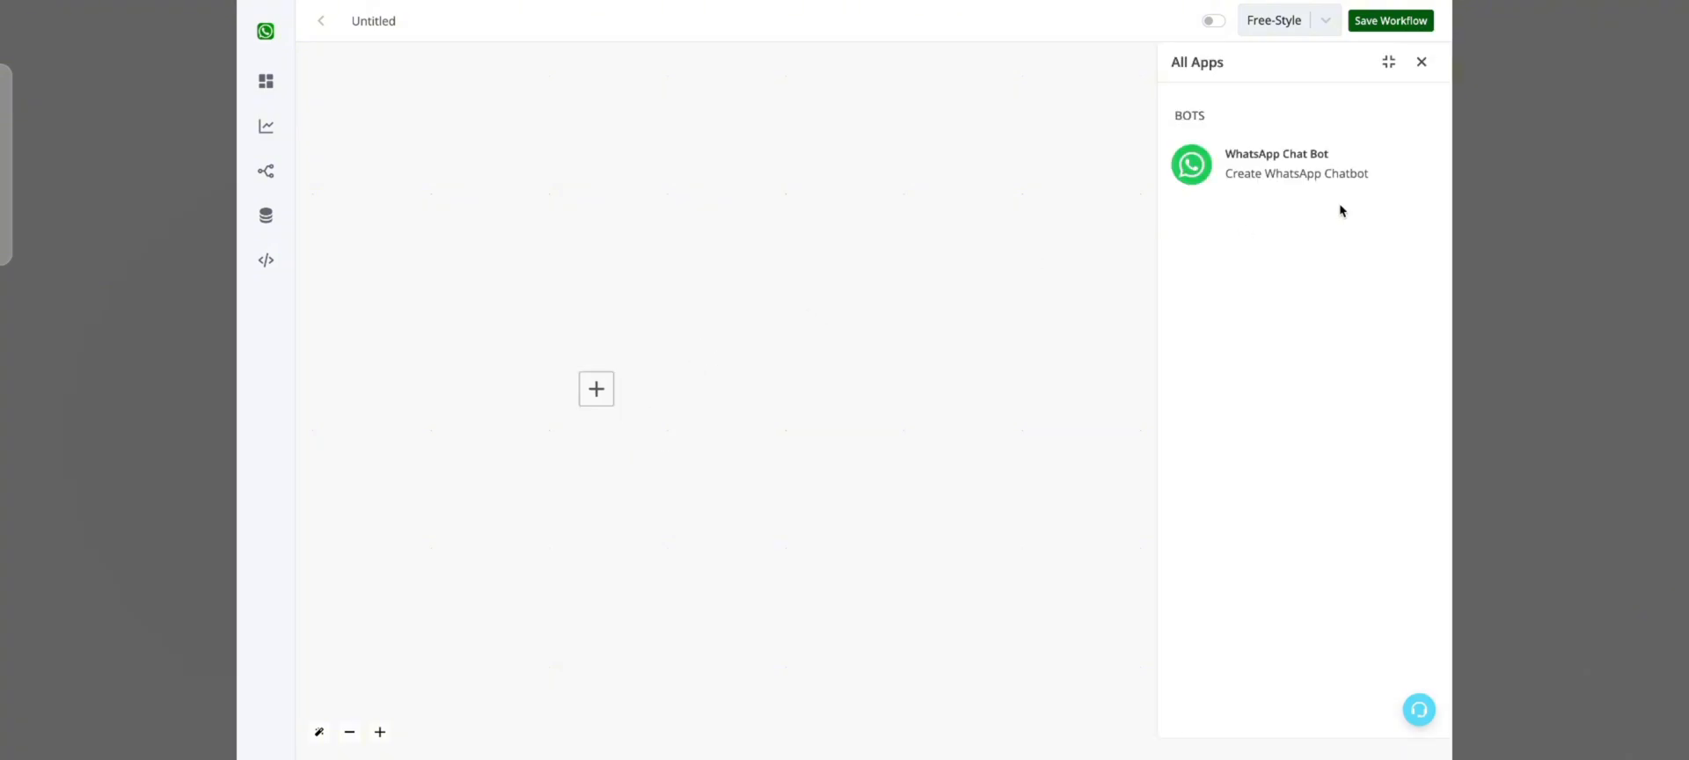
click(1320, 169)
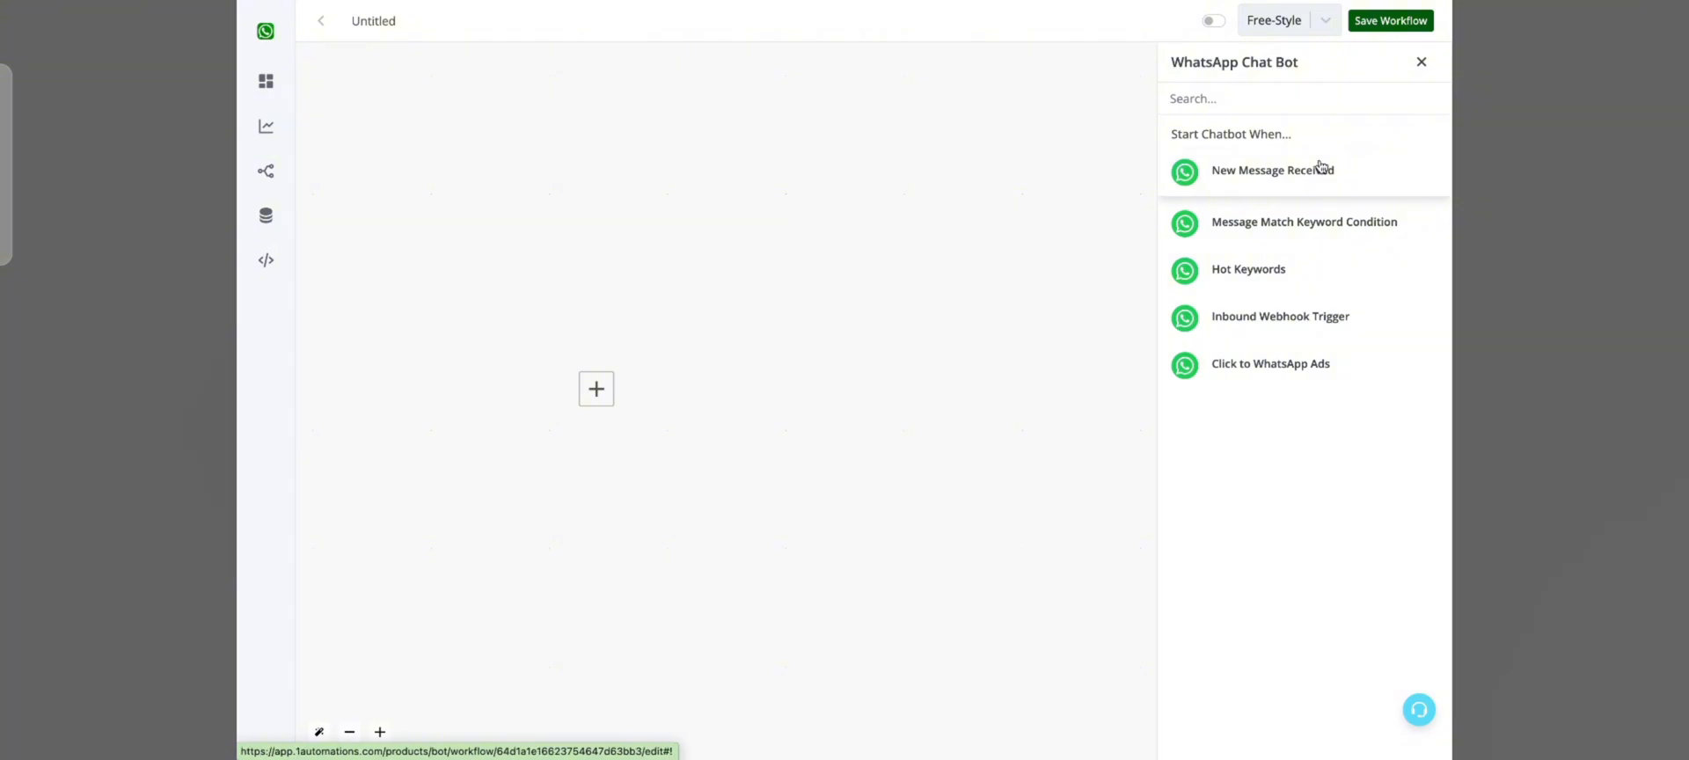